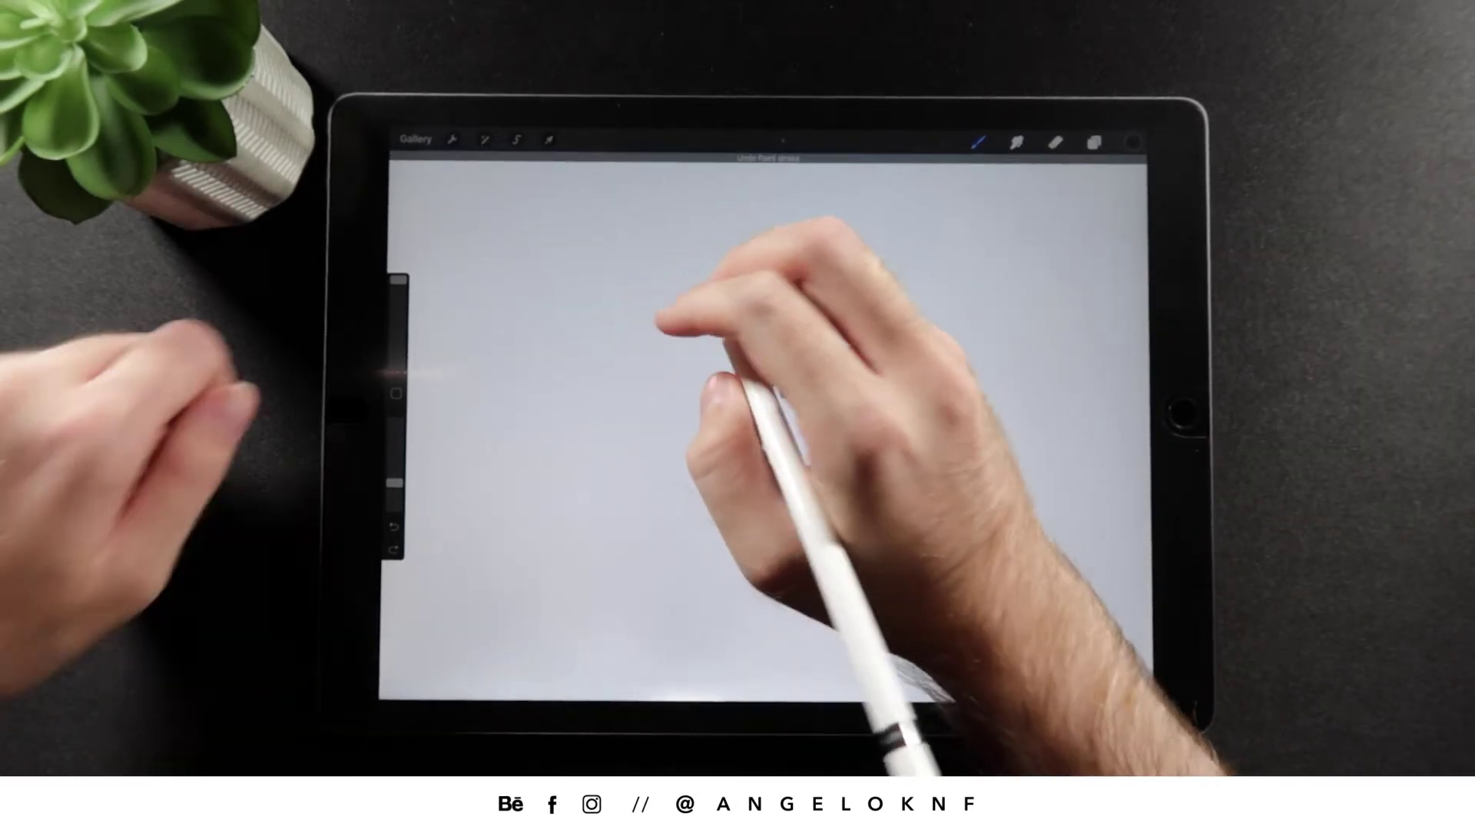
- Hand-letter the word 'Lines' in black script with a swash
mouse_move(569, 342)
left_mouse_down()
mouse_move(511, 538)
mouse_move(623, 538)
left_mouse_up()
mouse_move(595, 436)
left_mouse_down()
mouse_move(659, 445)
mouse_move(625, 511)
mouse_move(658, 435)
mouse_move(776, 494)
mouse_move(863, 402)
mouse_move(865, 461)
left_mouse_up()
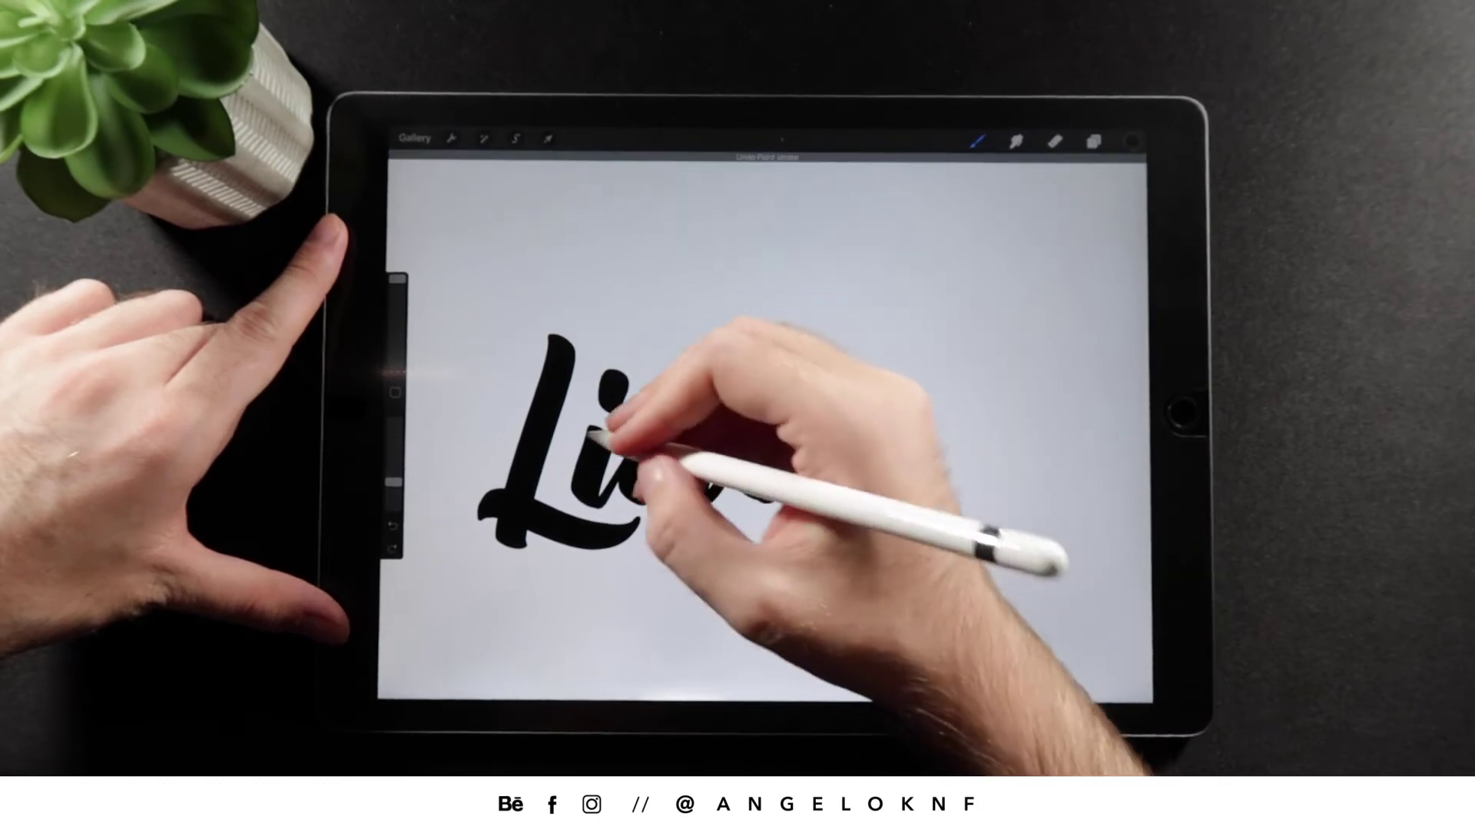
mouse_move(784, 540)
left_mouse_down()
mouse_move(667, 548)
mouse_move(891, 384)
left_mouse_up()
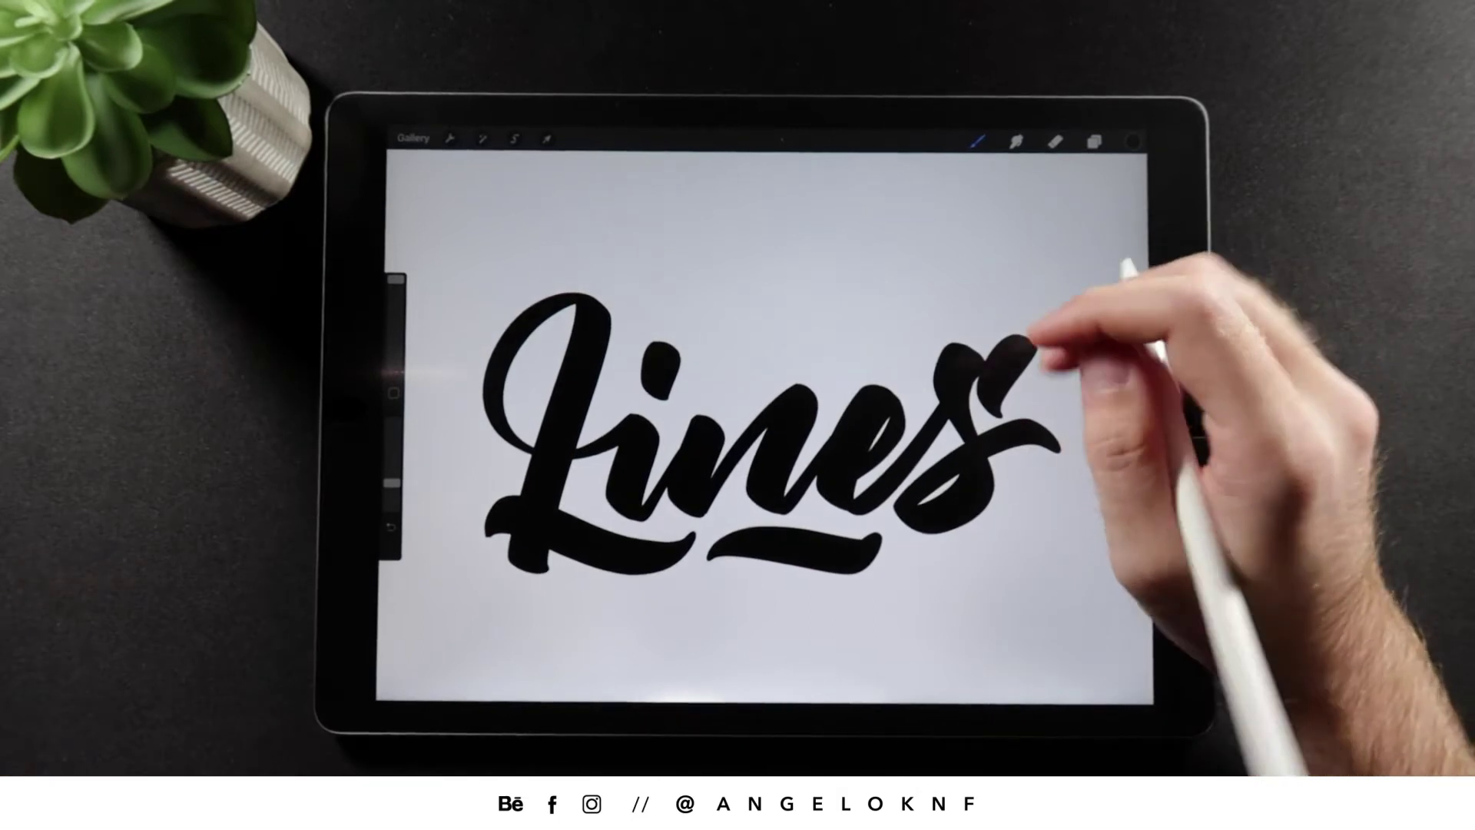
- Export the lettering artwork as a PSD file
left_click(450, 139)
left_click(501, 201)
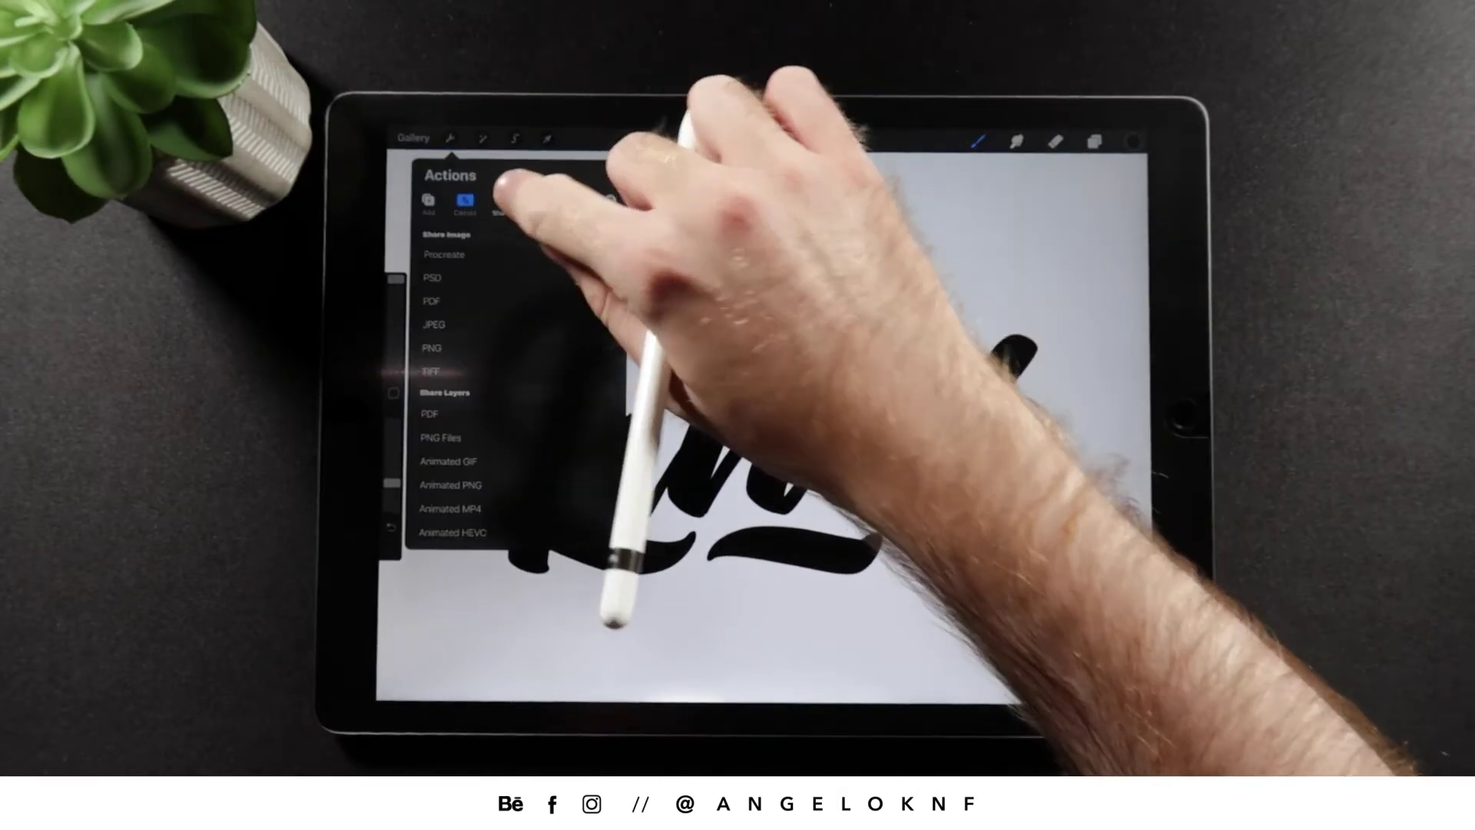
left_click(461, 277)
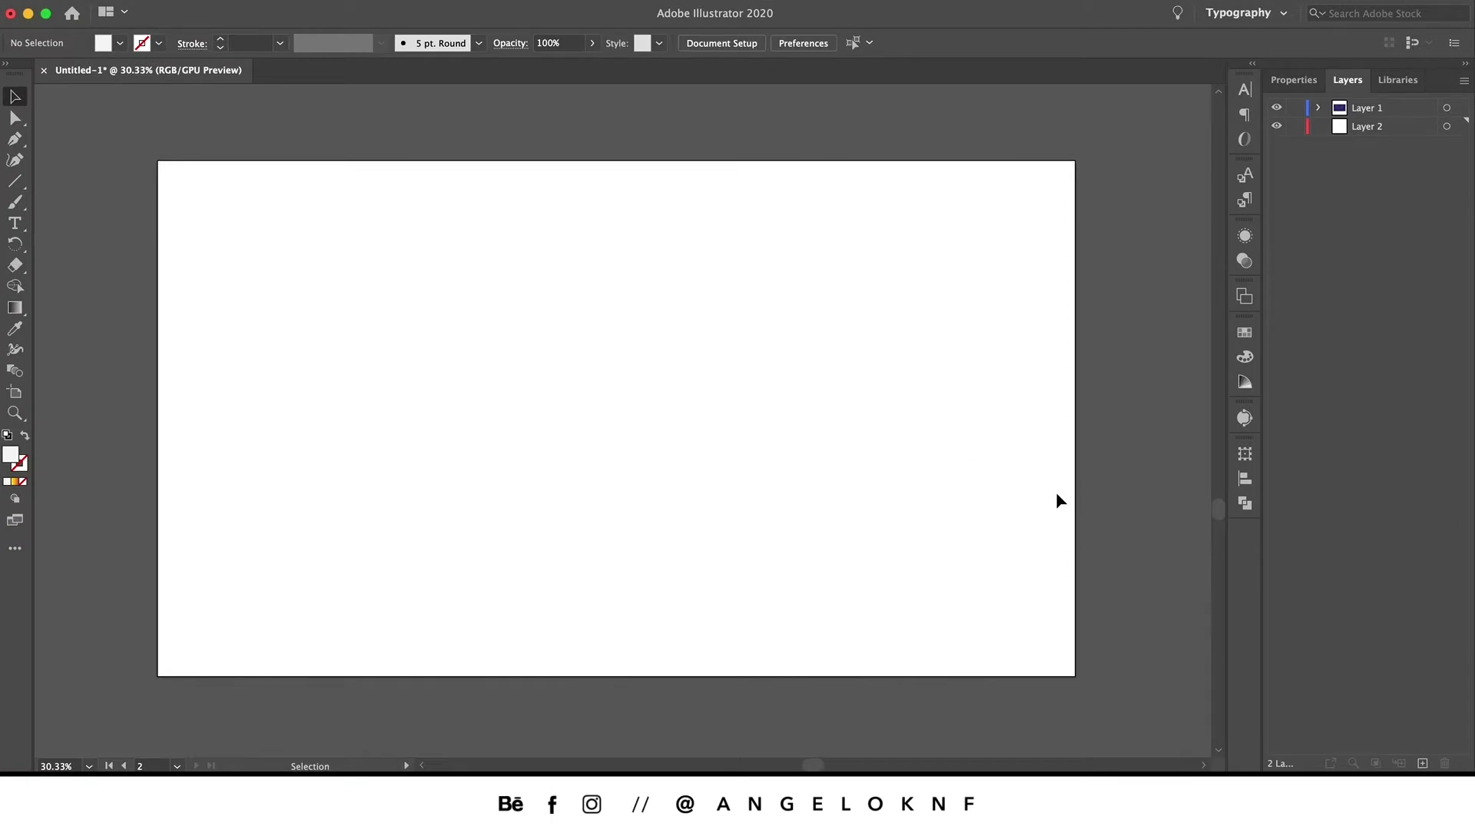
- Place the Lines PSD on the artboard, enlarge it to fill the artboard, and bring up Image Trace
left_click_drag(1054, 496, 701, 422)
left_click_drag(821, 421, 723, 418)
left_click_drag(895, 252, 1118, 151)
left_click_drag(907, 329, 924, 329)
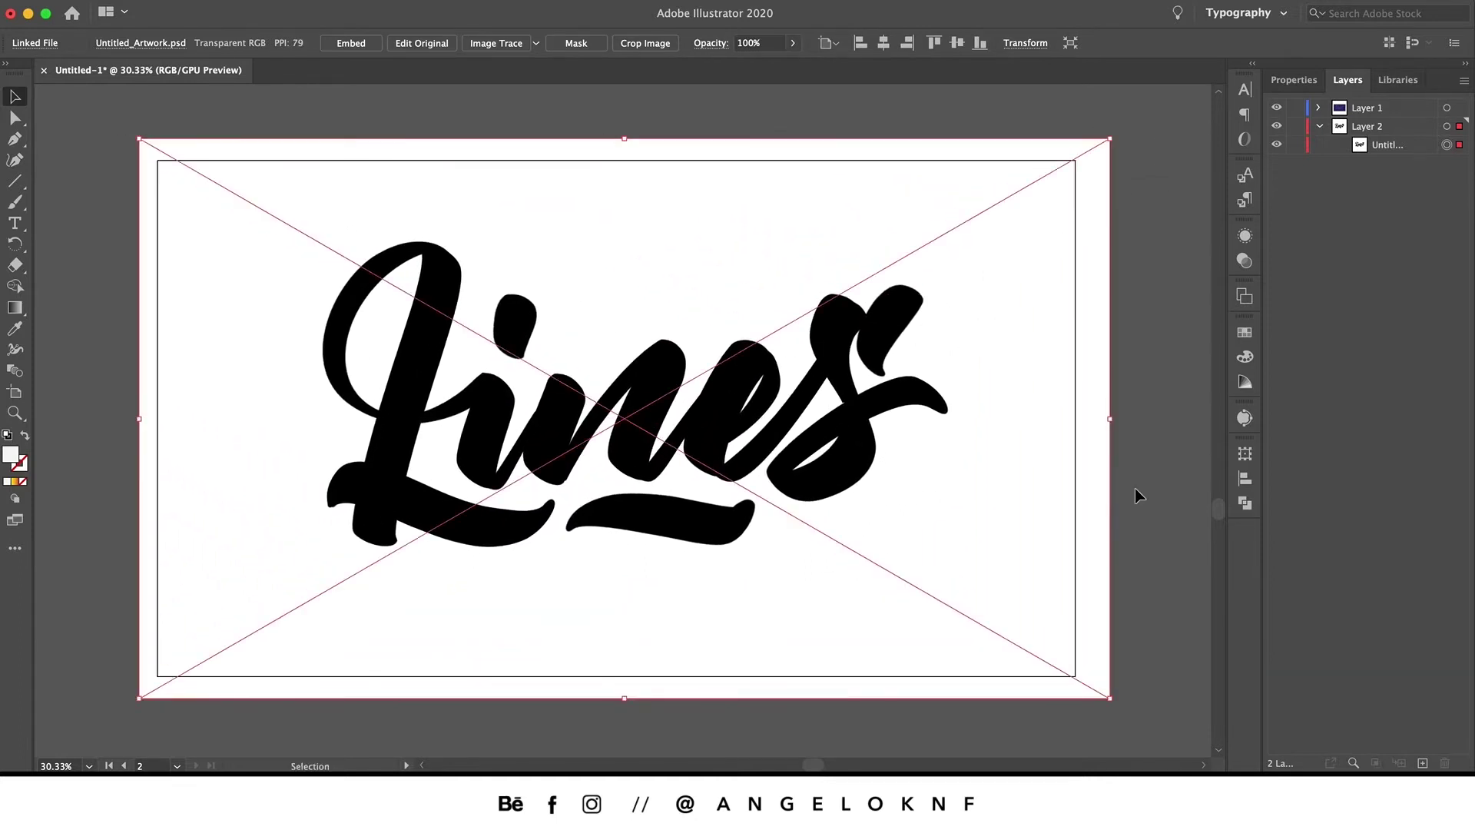
left_click(1245, 418)
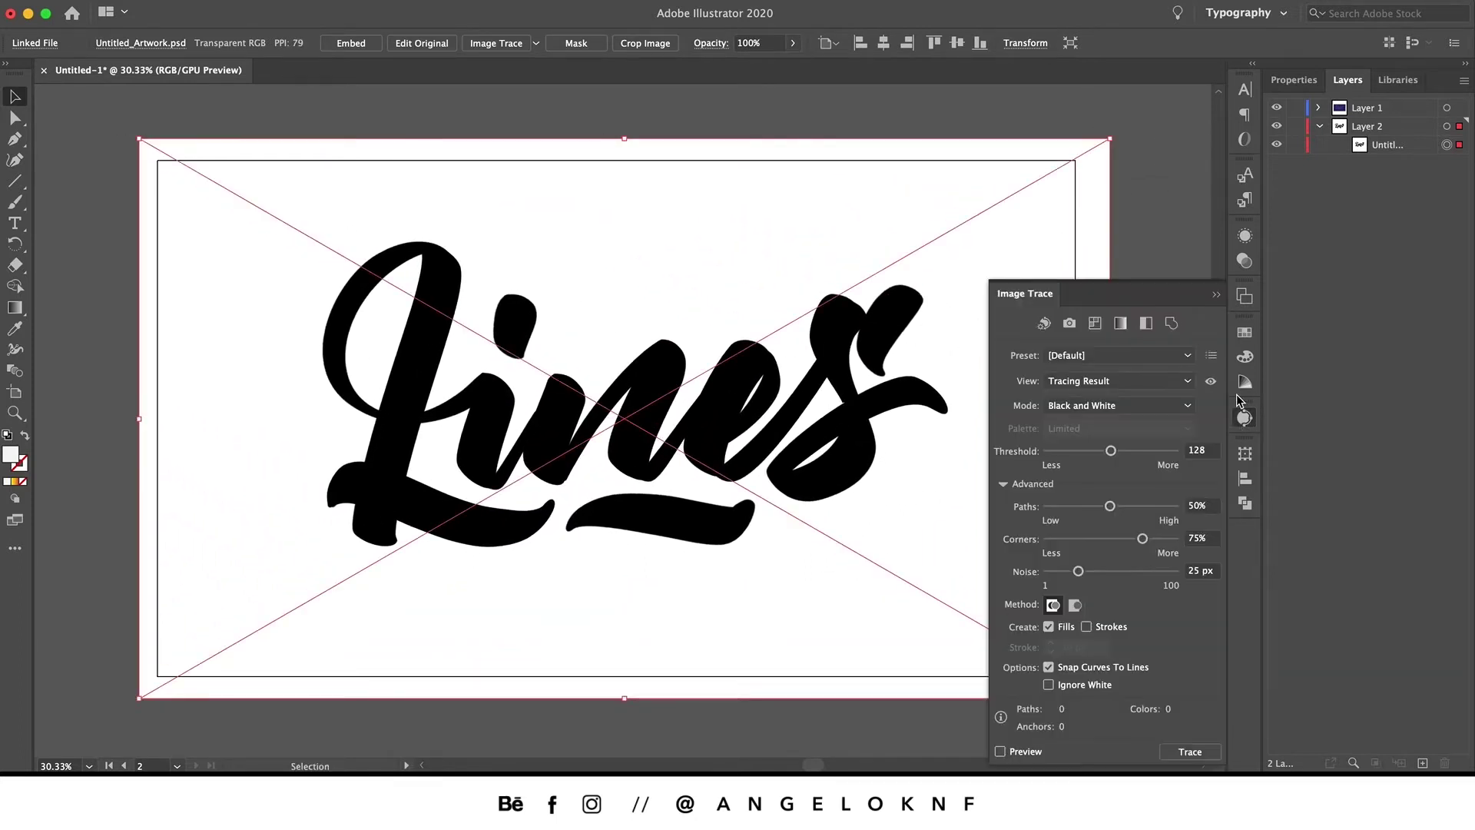
- Trace the lettering with the Black and White preset, ignore white, and expand it
left_click(1144, 326)
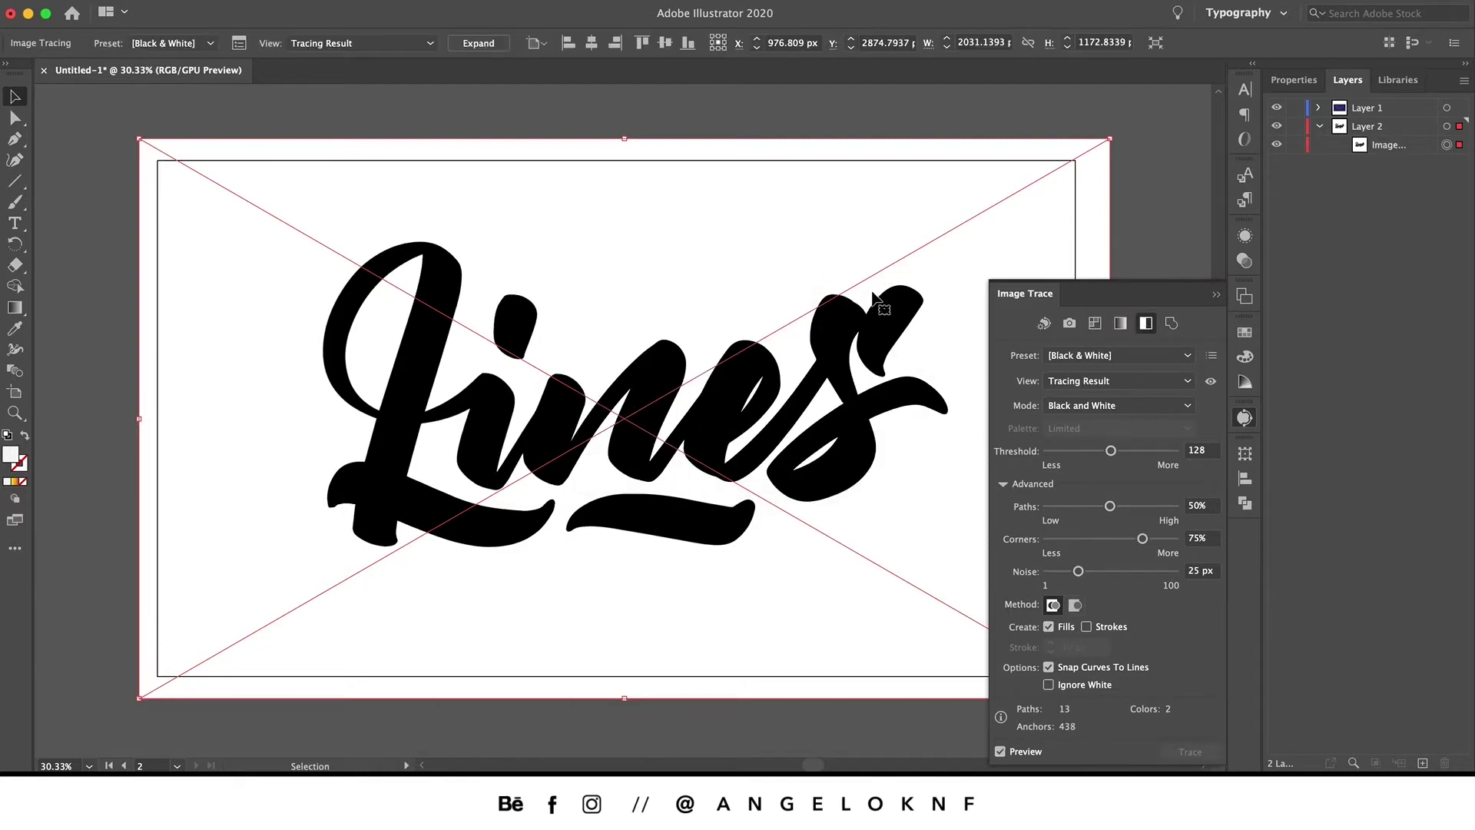
left_click(1049, 686)
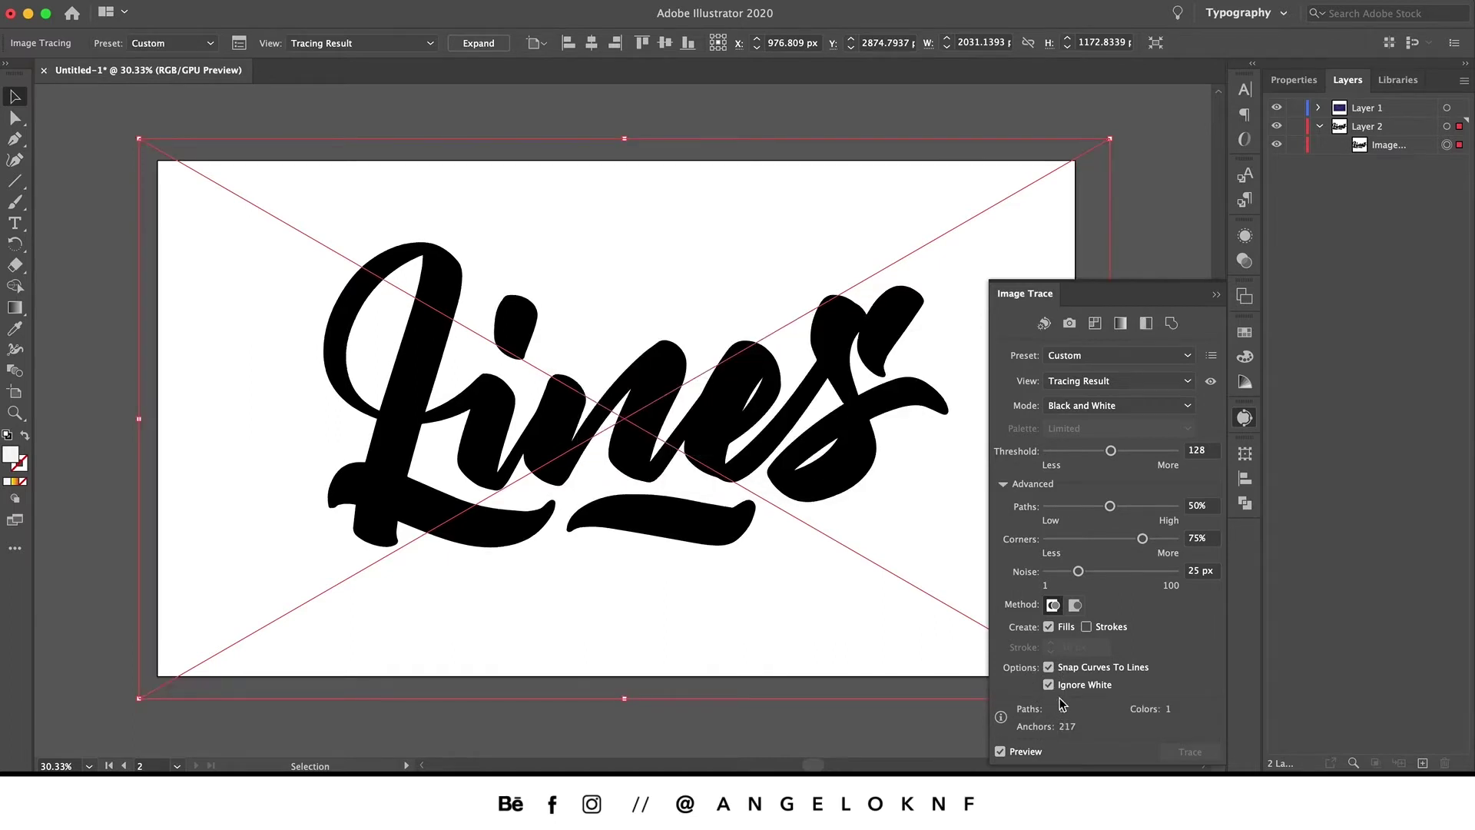
left_click(1246, 413)
left_click(479, 44)
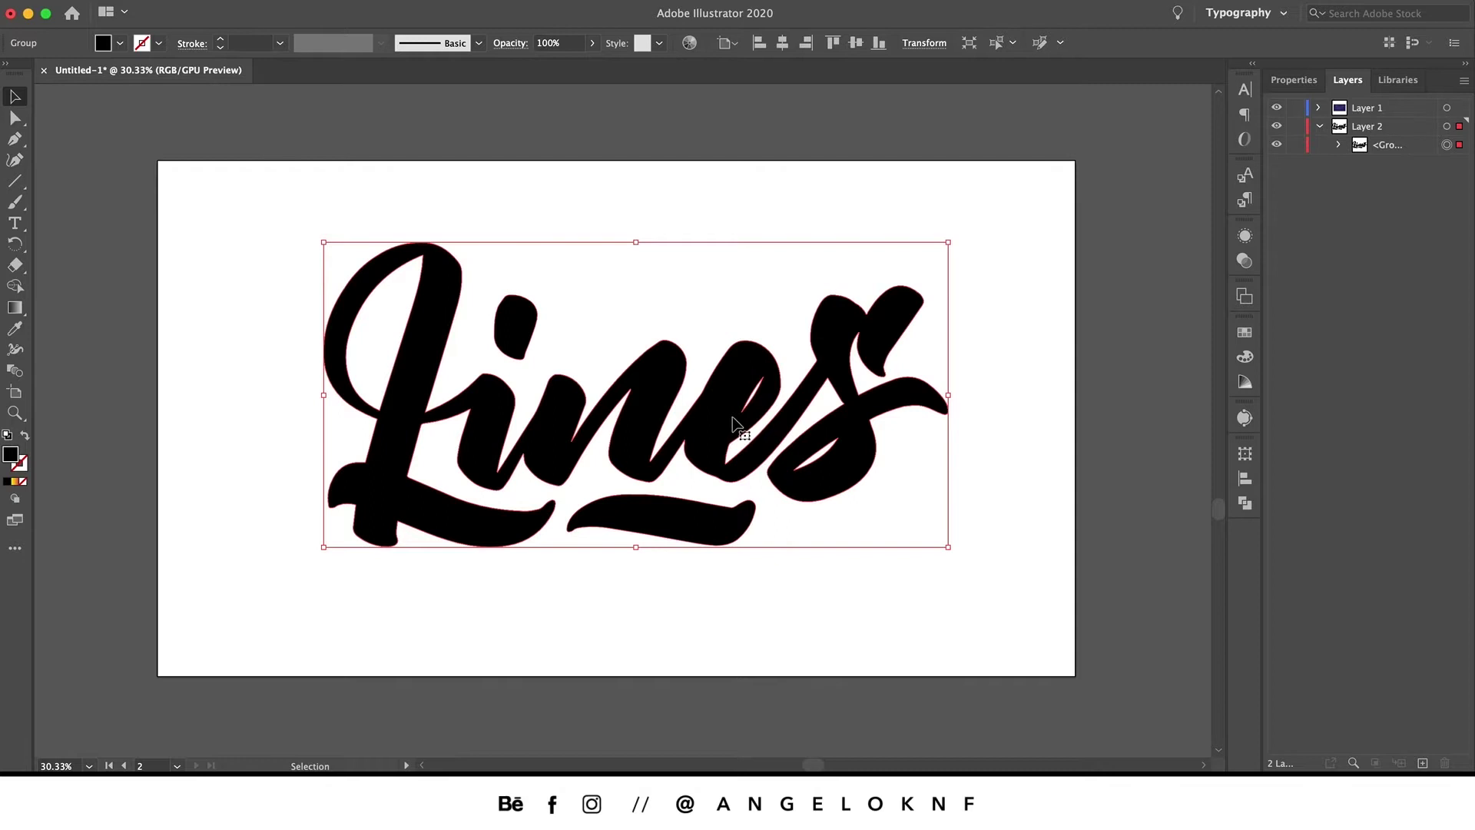
- Draw a long diagonal straight line from the artboard's lower left past its bottom edge
key("z")
scroll(811, 480, "down", 2)
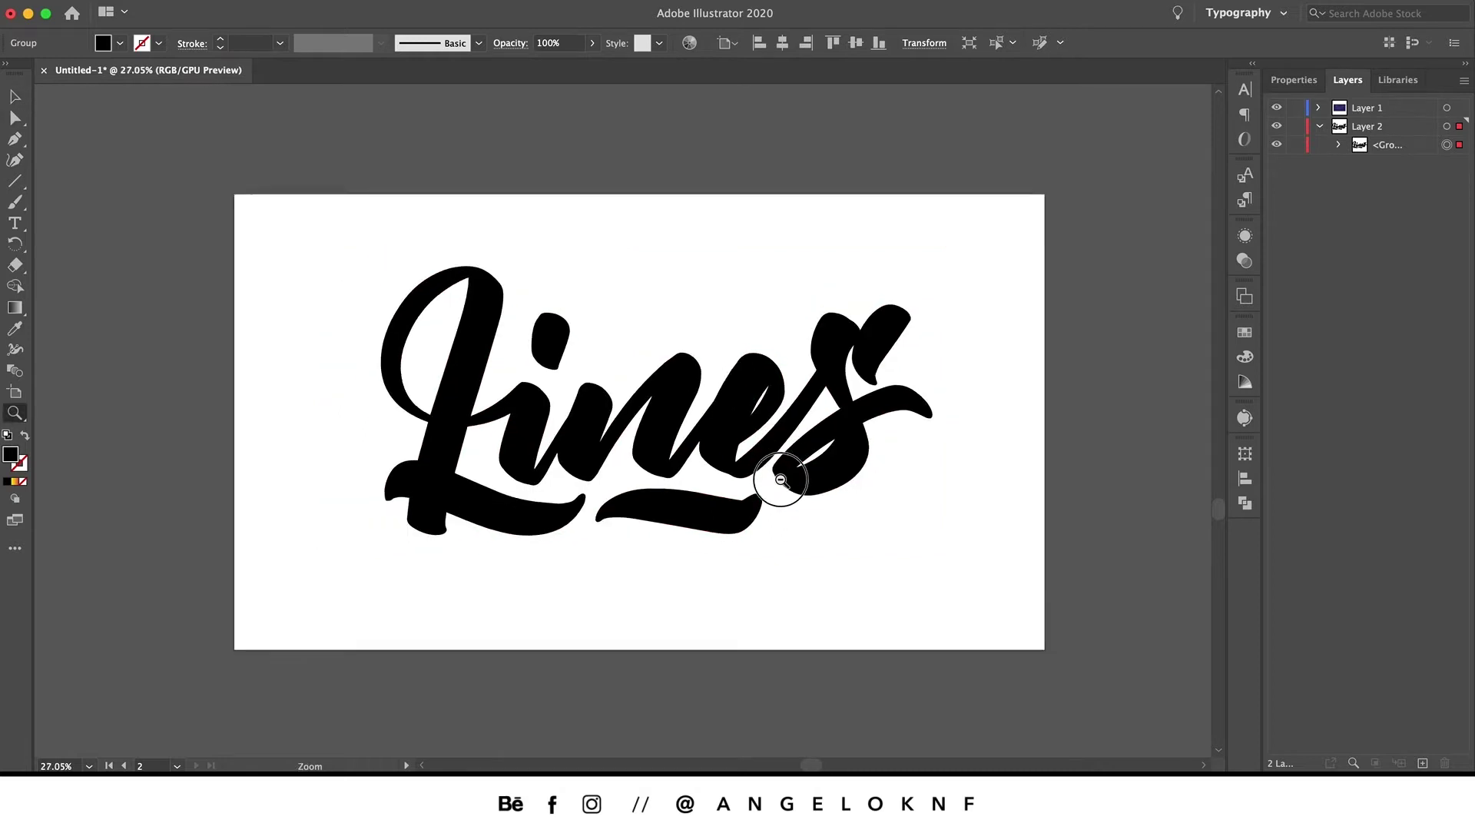
scroll(815, 486, "down", 3)
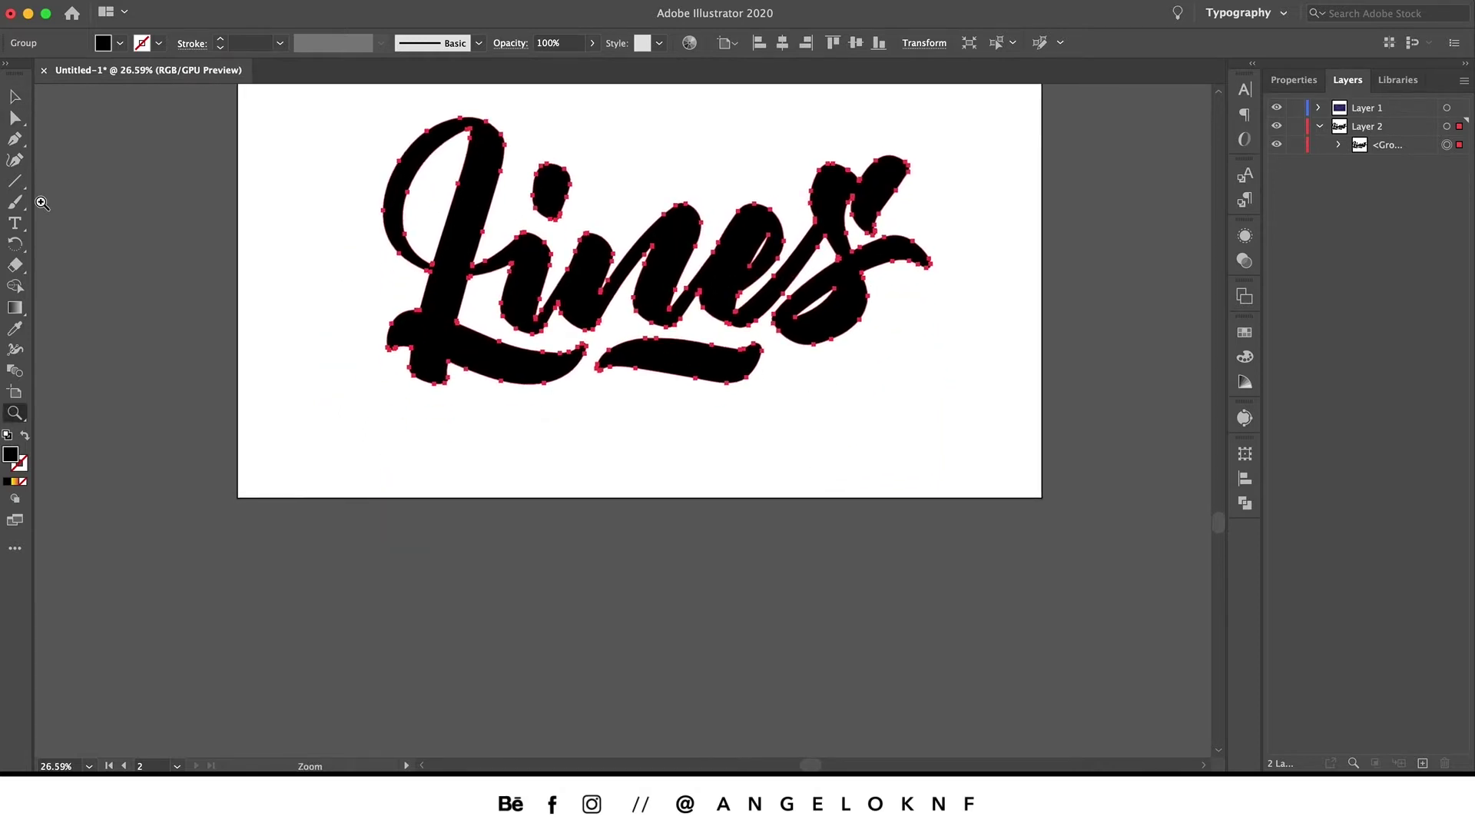
left_click(14, 181)
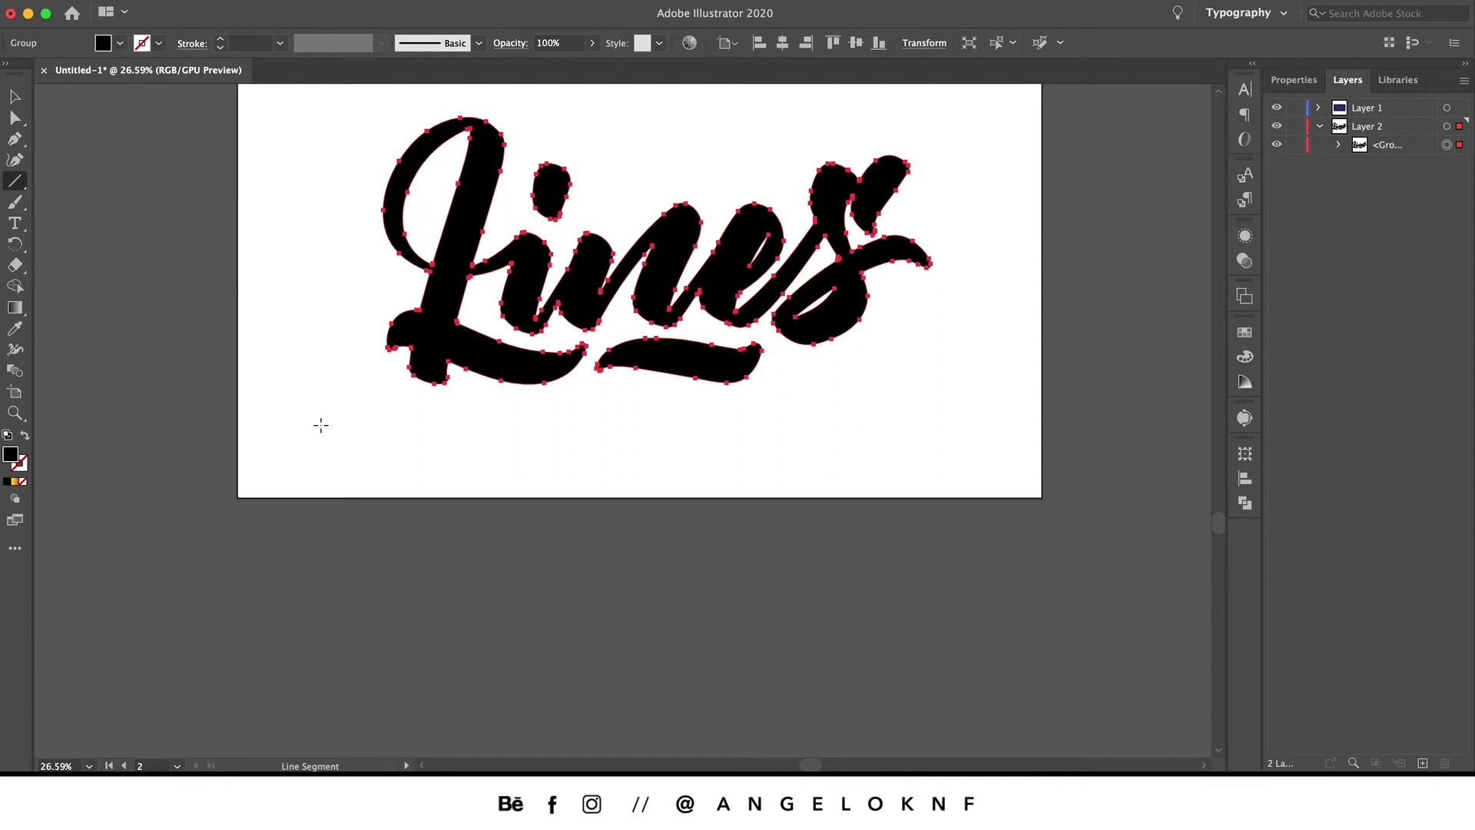
left_click_drag(266, 385, 478, 734)
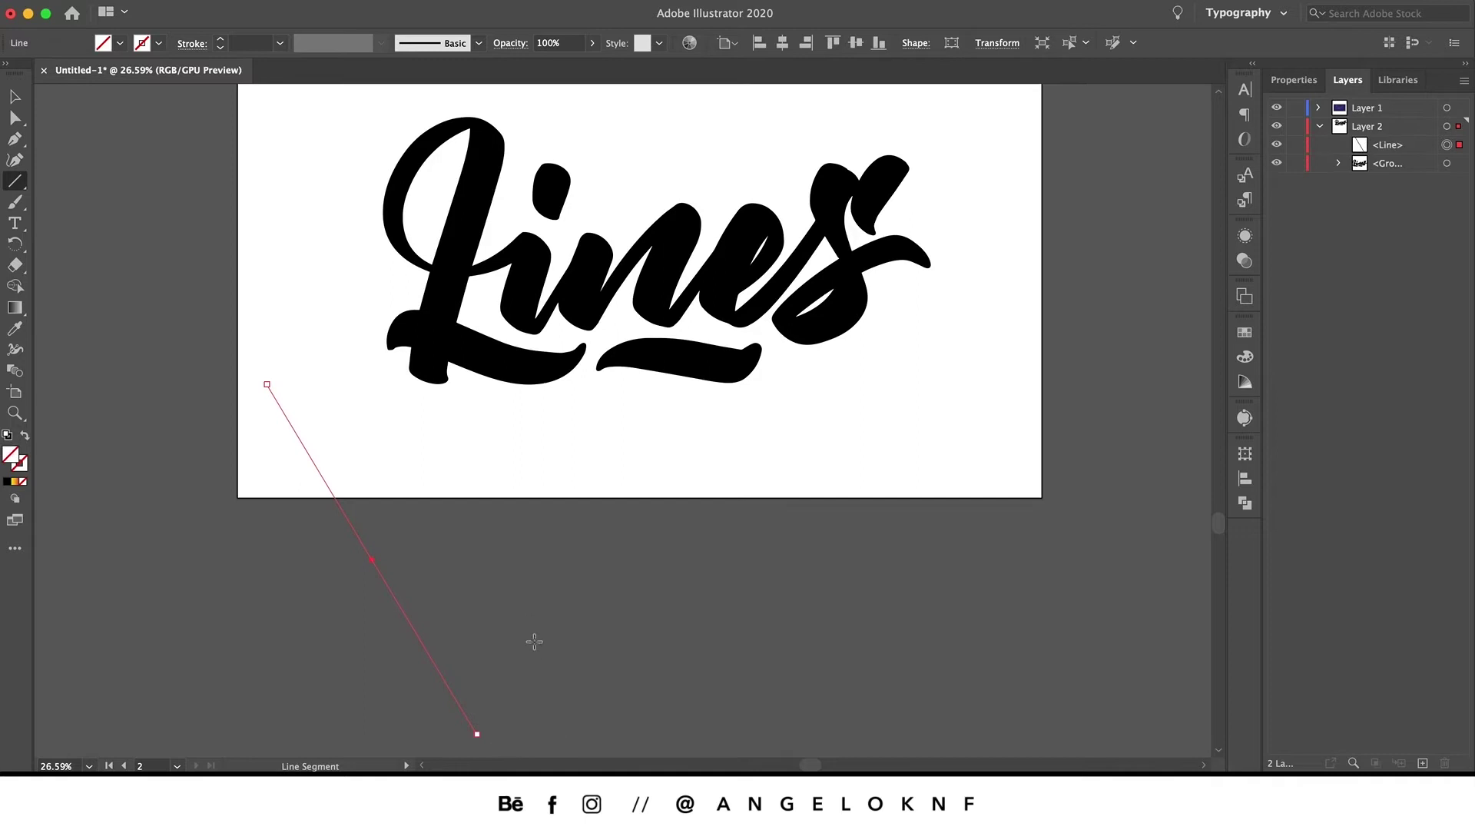
- Give the line a 5 pt dark blue stroke
left_click(222, 40)
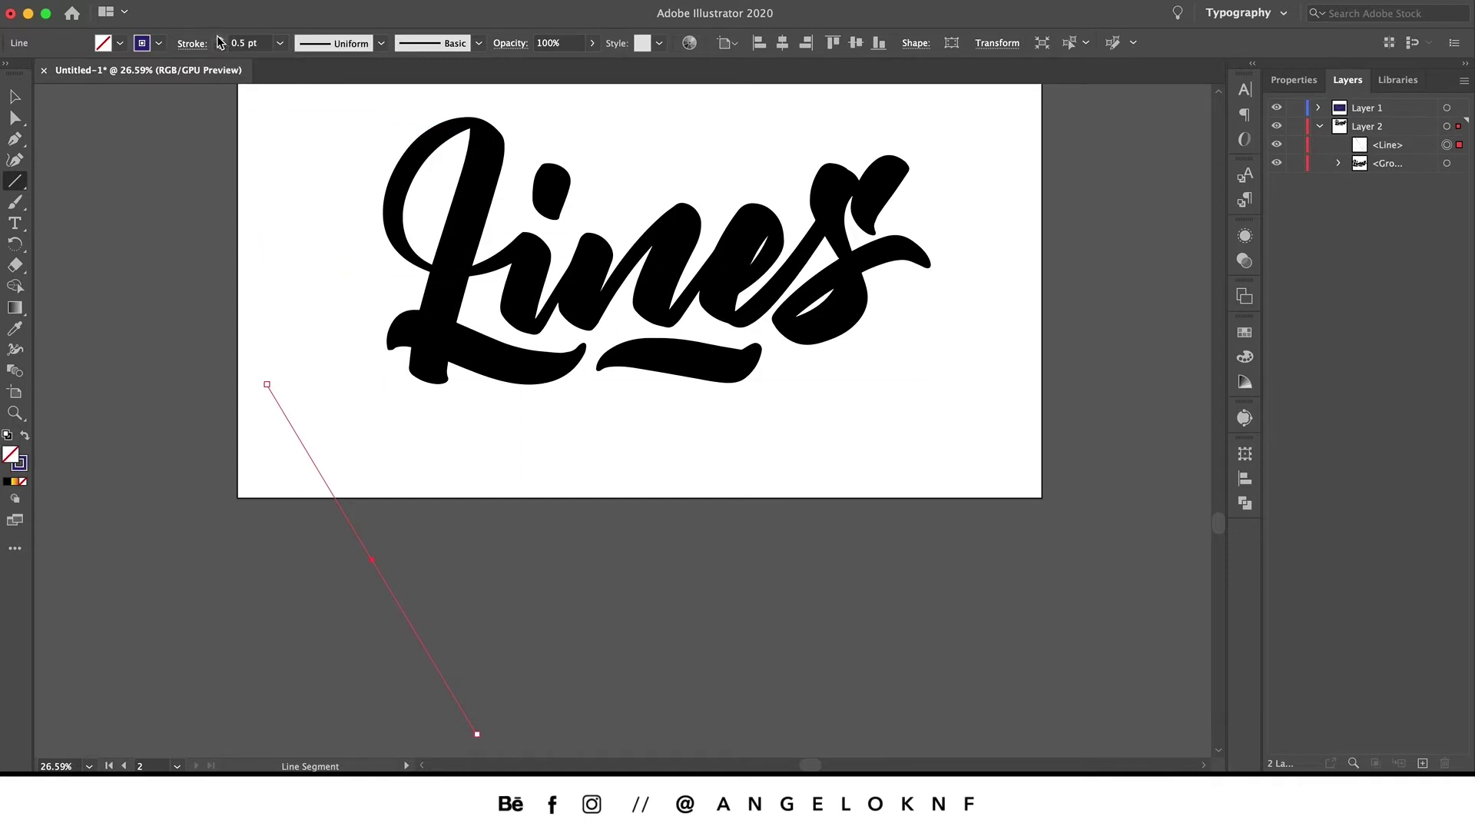
left_click(221, 40)
left_click(220, 39)
left_click(221, 39)
left_click(220, 40)
left_click(220, 40)
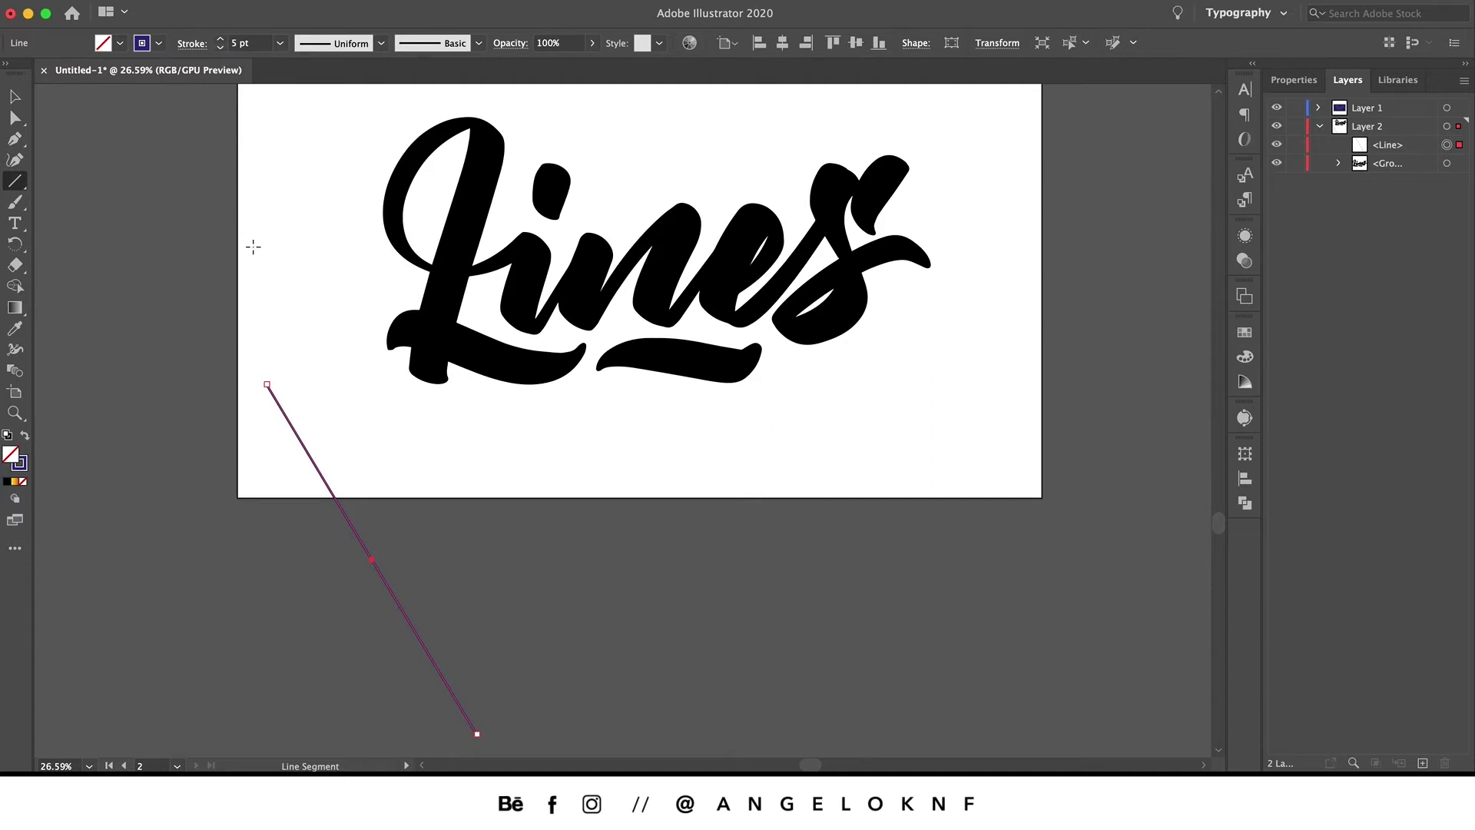
left_click(159, 43)
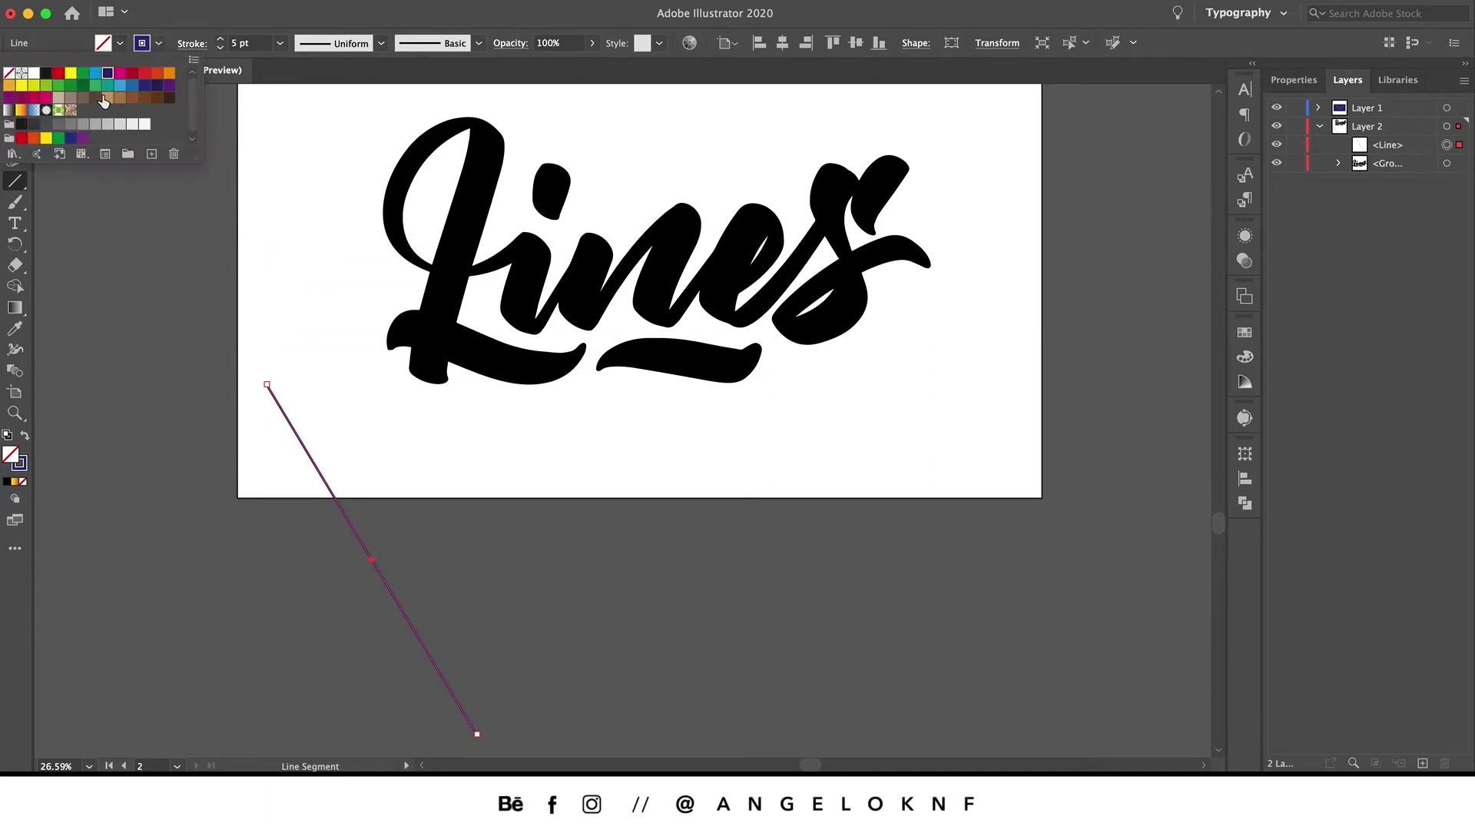
left_click(158, 44)
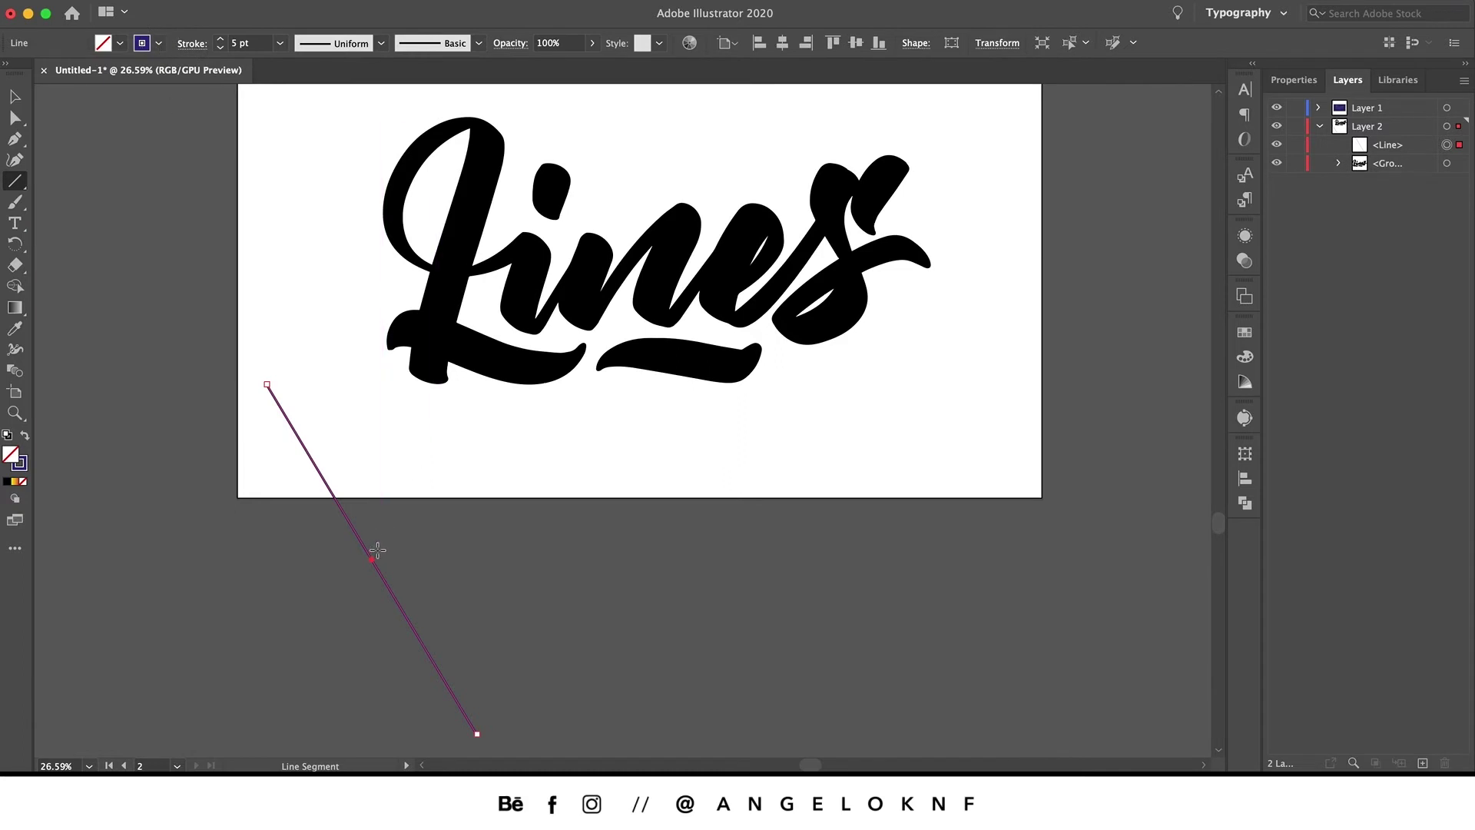
left_click(15, 96)
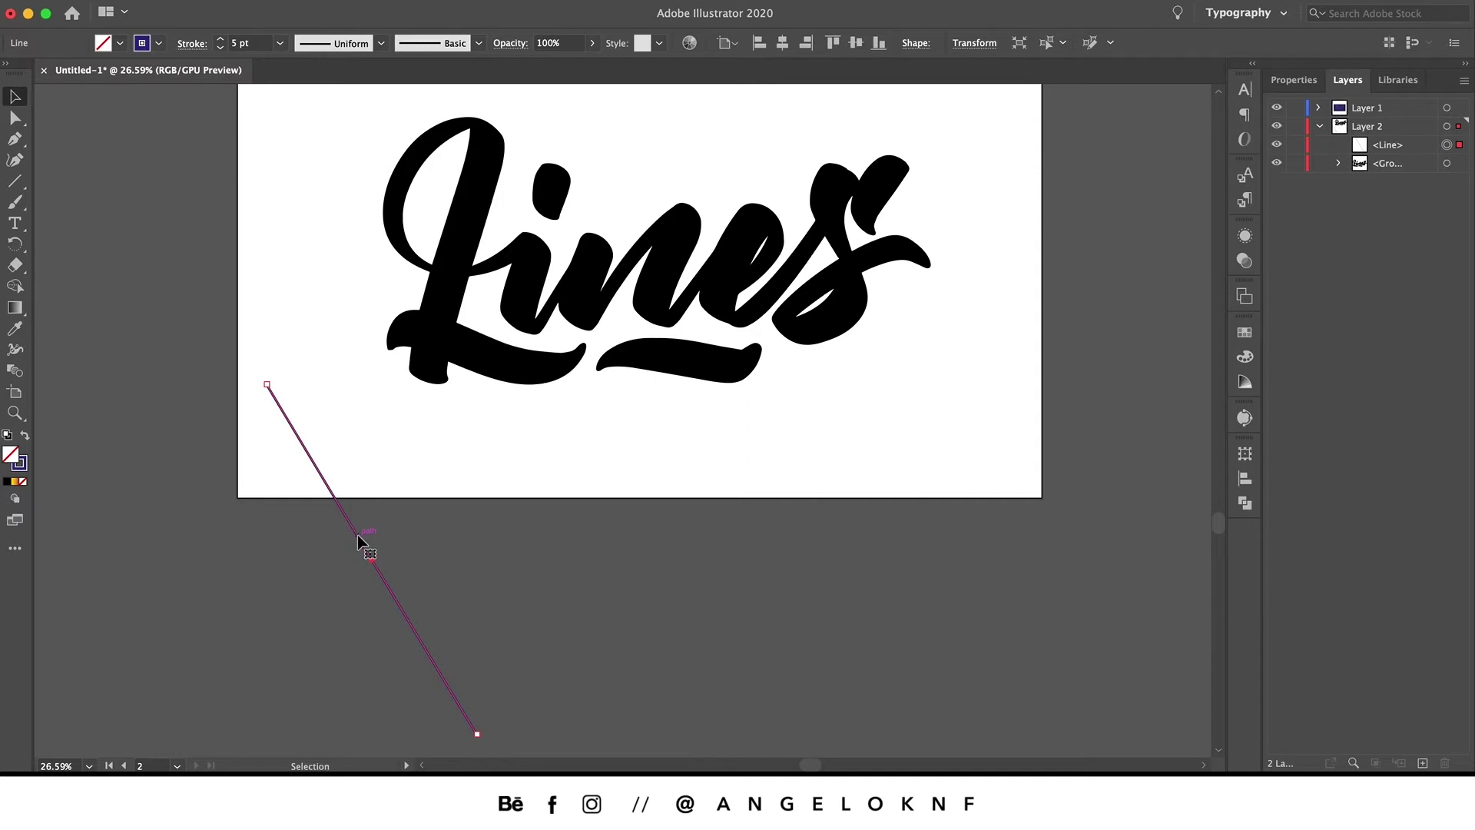
- Duplicate the line slightly right and repeat the copy with Cmd+D seven times, then select all lines
left_click_drag(358, 533, 362, 535)
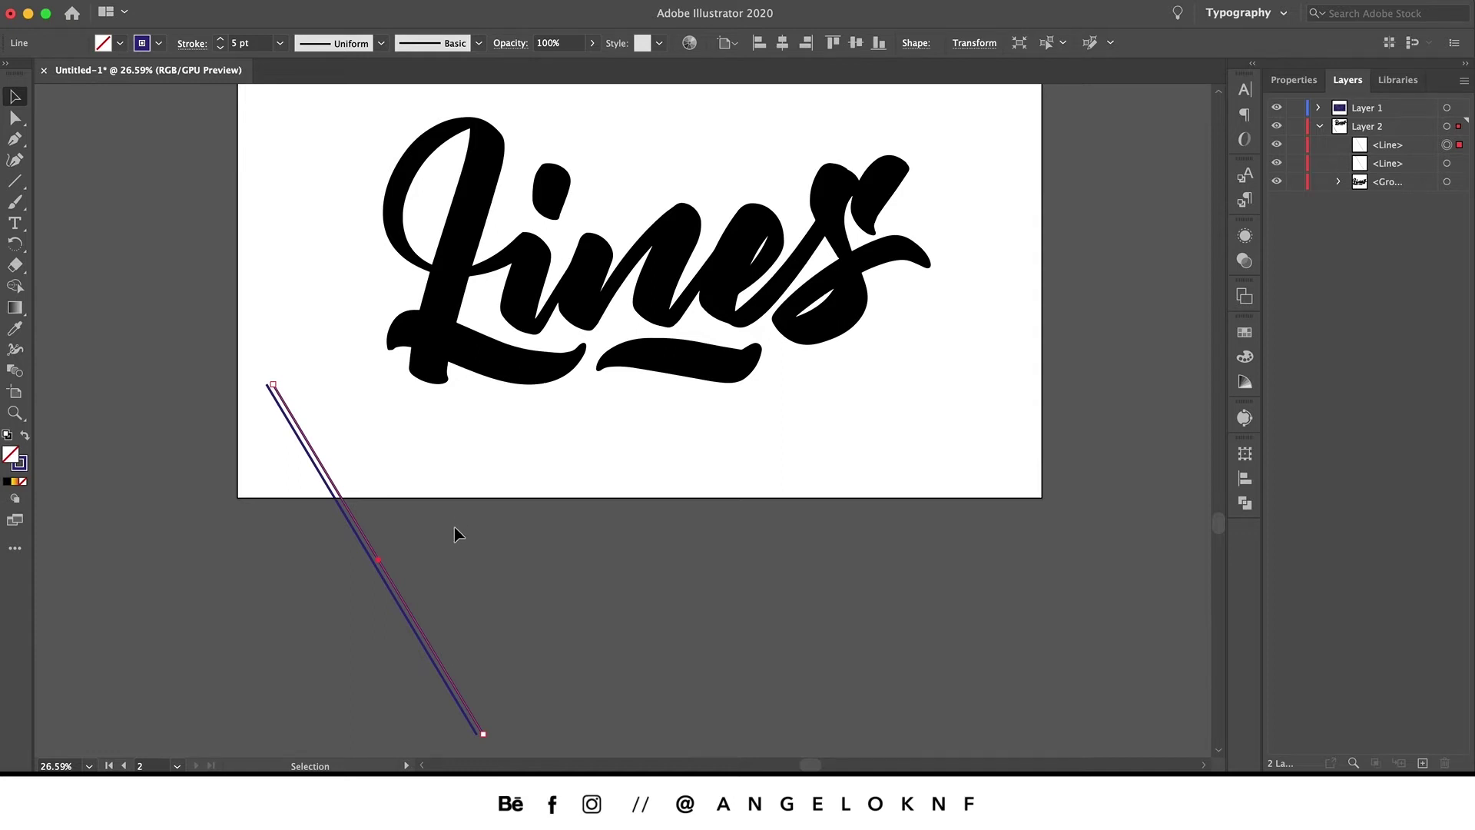
key("super+d")
key("super+d")
key("super+d")
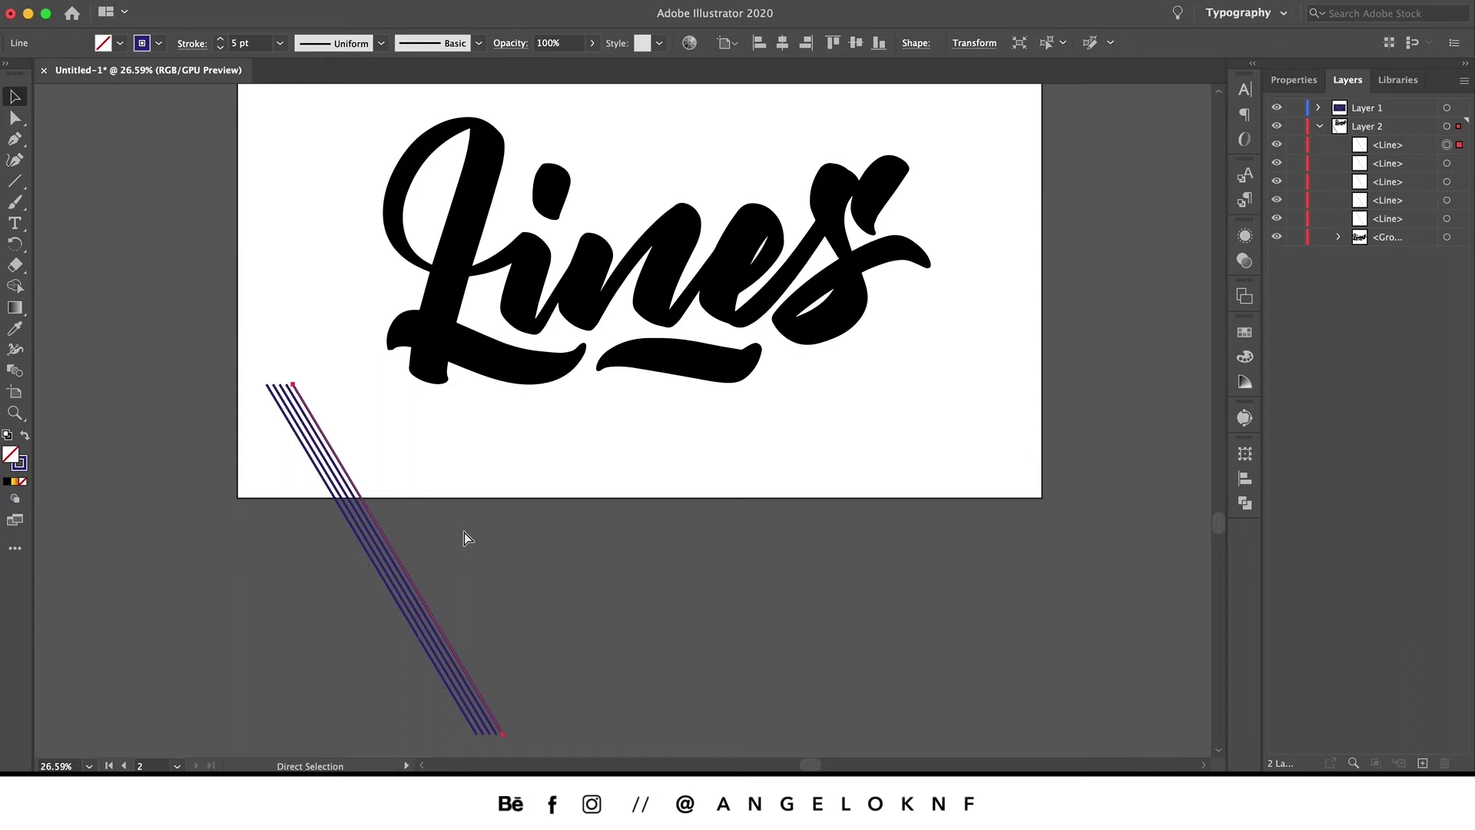
key("super+d")
key("super+d")
key("super+d")
key("super+d")
key("super+d")
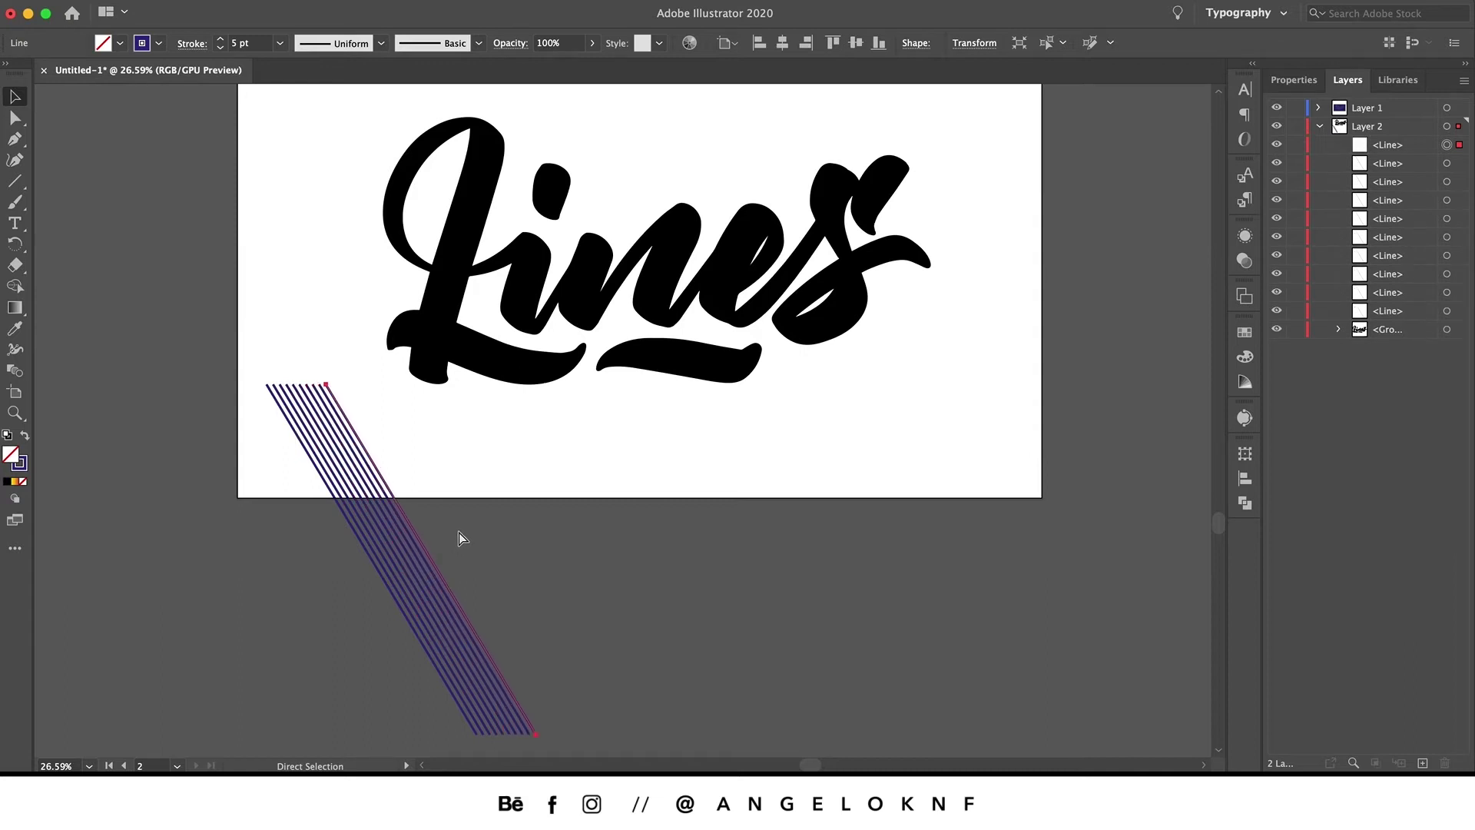
key("super+d")
key("super+d")
key("super+d")
key("super+d")
key("super+d")
key("super+d")
key("super+d")
key("super+d")
key("super+d")
key("super+d")
key("super+d")
key("super+d")
key("super+d")
key("super+d")
key("super+d")
key("super+d")
key("super+d")
key("super+d")
key("super+d")
key("super+d")
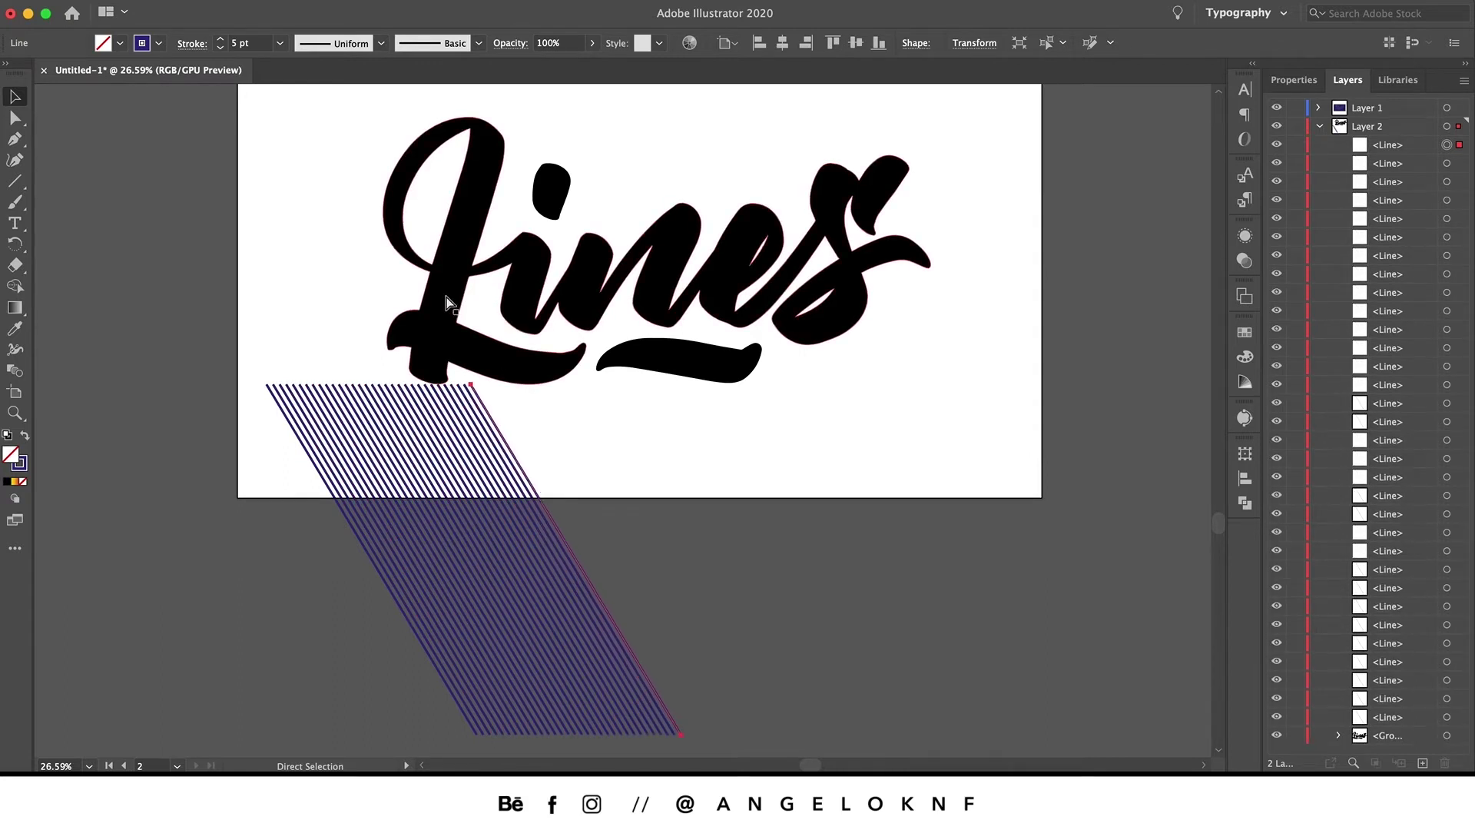
key("super+d")
key("super+d")
key("super+d")
key("super+d")
key("super+d")
key("super+d")
key("super+d")
key("super+d")
key("super+d")
key("super+d")
key("super+d")
key("super+d")
key("super+d")
key("super+d")
key("super+d")
key("super+d")
key("super+d")
key("super+d")
key("super+d")
key("super+d")
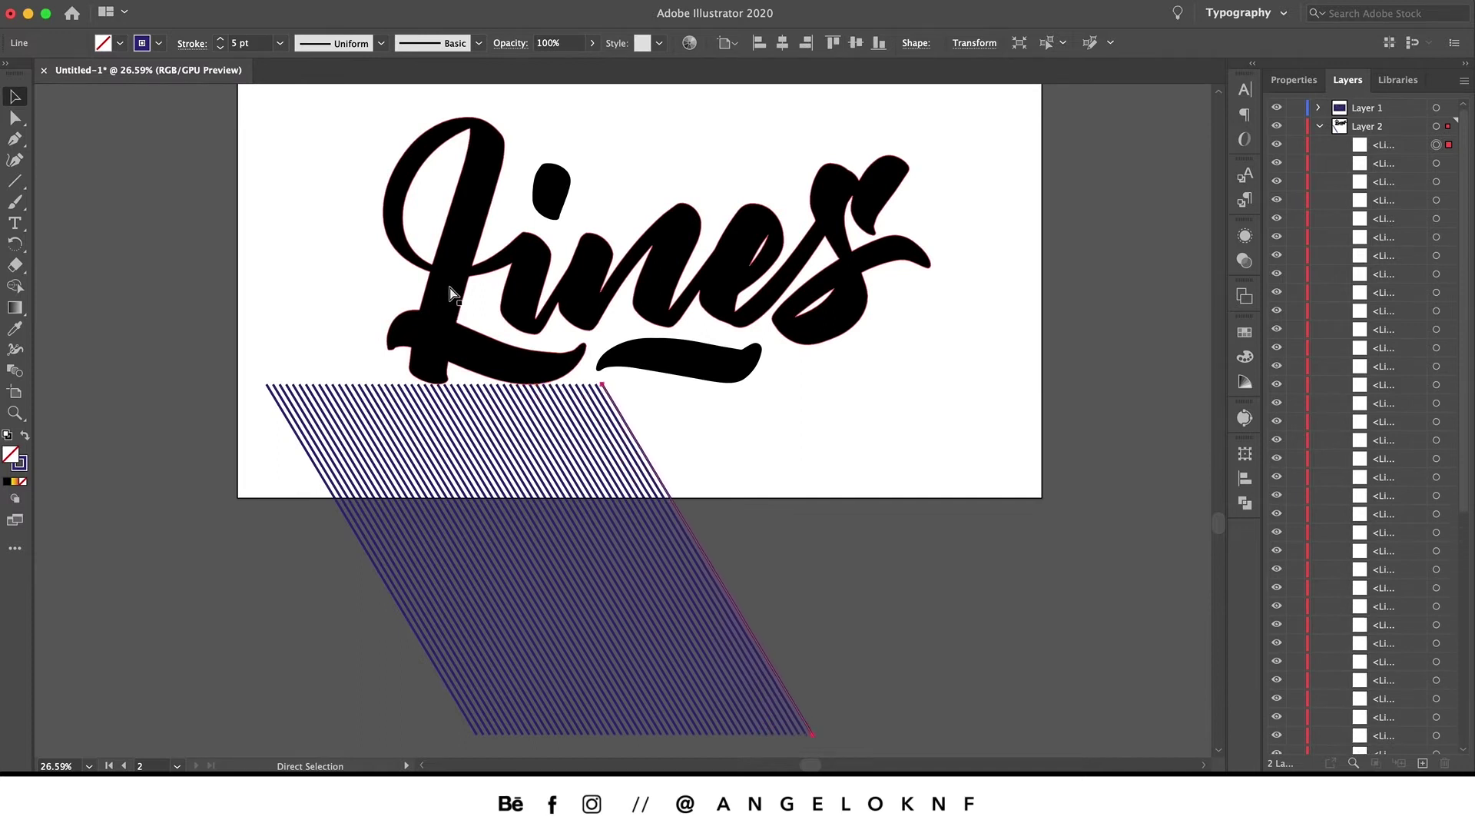
key("super+d")
key("super+d")
key("super+d")
key("super+d")
key("super+d")
key("super+d")
key("super+d")
key("super+d")
key("super+d")
key("super+d")
key("super+d")
key("super+d")
key("super+d")
key("super+d")
key("super+d")
key("super+d")
key("super+d")
key("super+d")
key("super+d")
key("super+d")
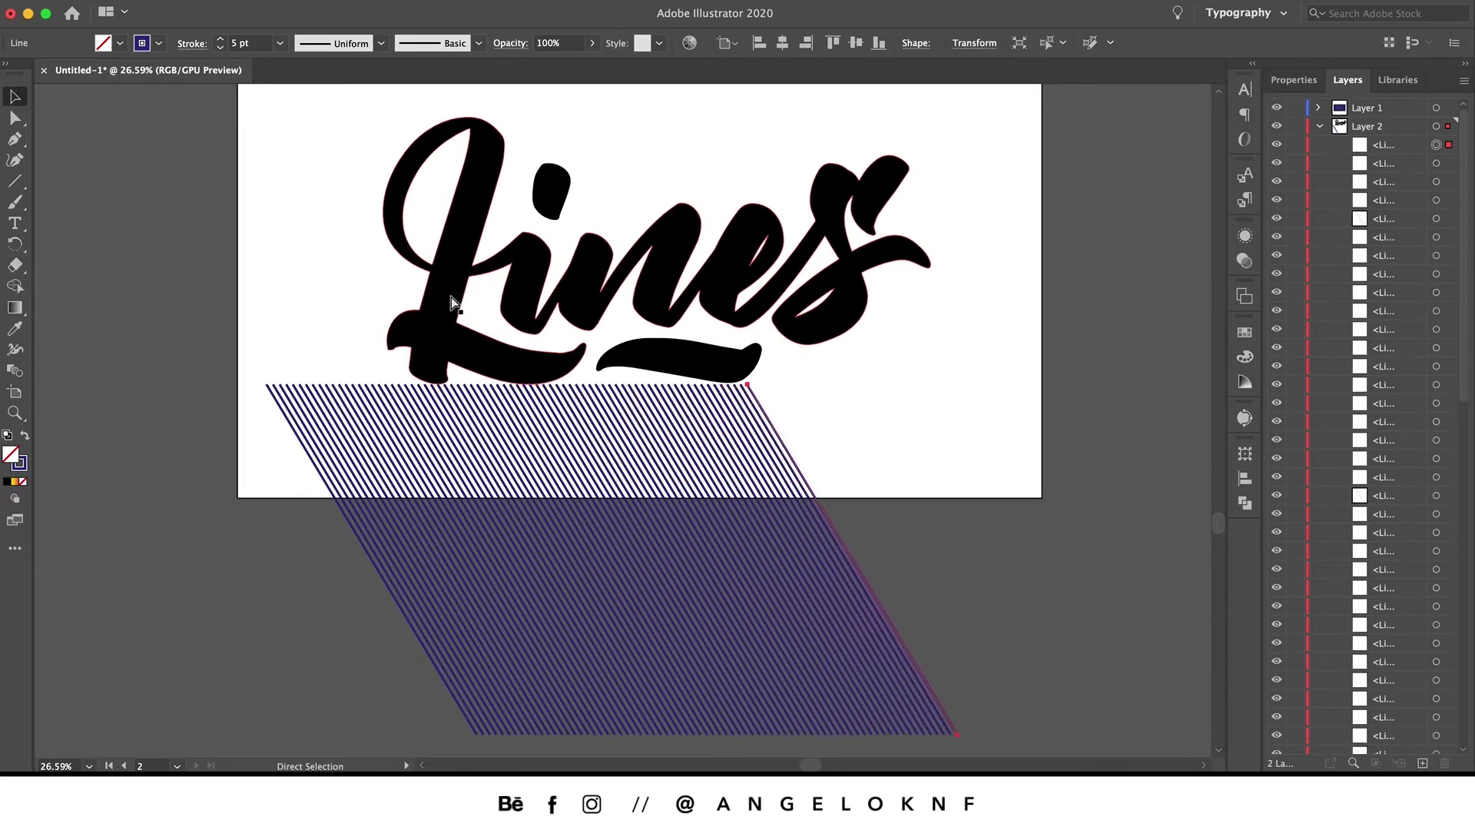
key("super+d")
key("super+d")
key("super+d")
key("super+d")
key("super+d")
key("super+d")
key("super+d")
key("super+d")
key("super+d")
key("super+d")
key("super+d")
key("super+d")
key("super+d")
key("super+d")
key("super+d")
key("super+d")
key("super+d")
key("super+d")
key("super+d")
key("super+d")
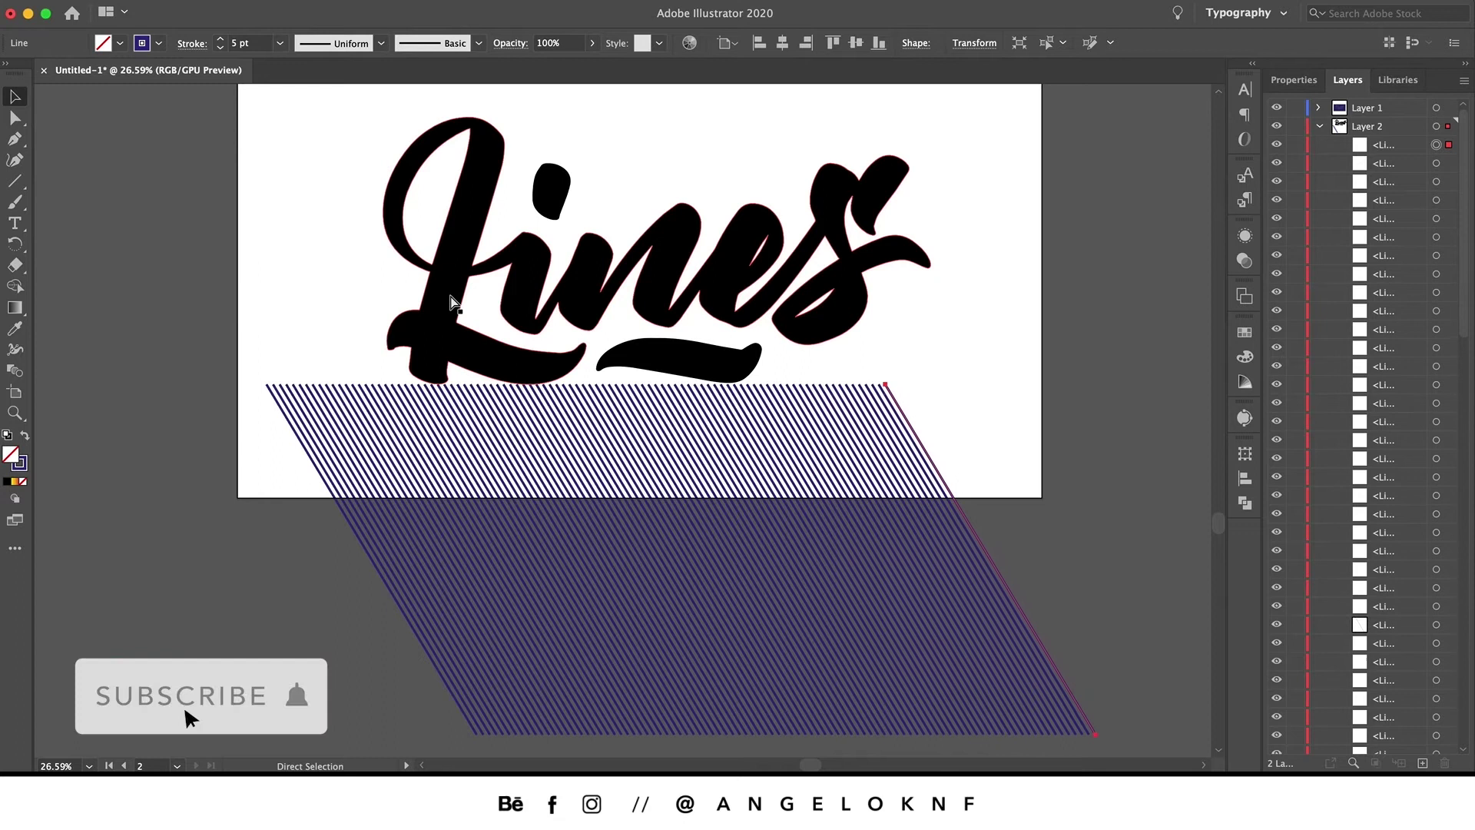
key("super+d")
key("super+d")
key("super+d")
key("super+d")
key("super+d")
key("super+d")
key("super+d")
key("super+d")
key("super+d")
key("super+d")
key("super+d")
key("super+d")
key("super+d")
key("super+d")
key("super+d")
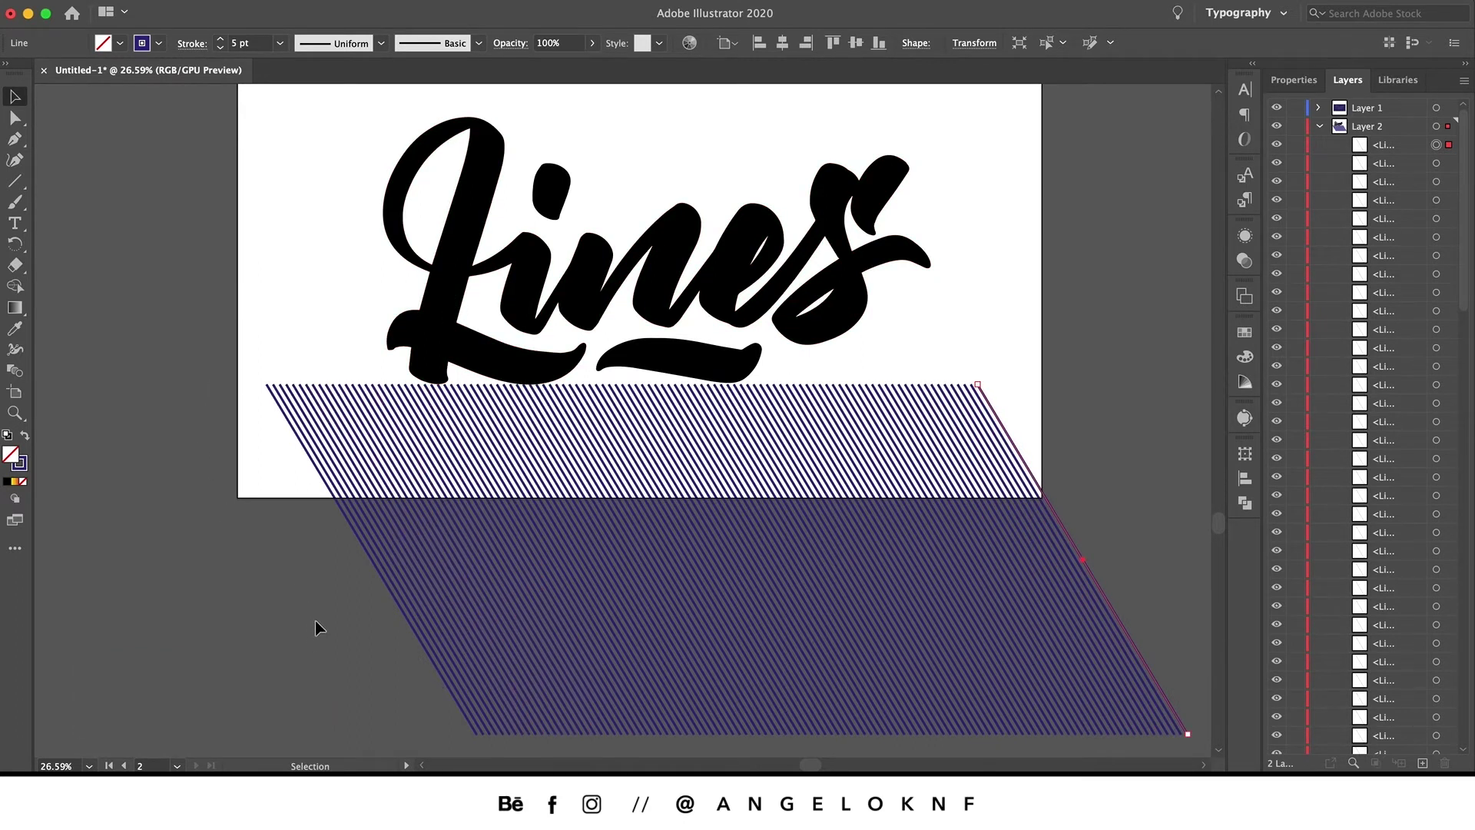
key("super+a")
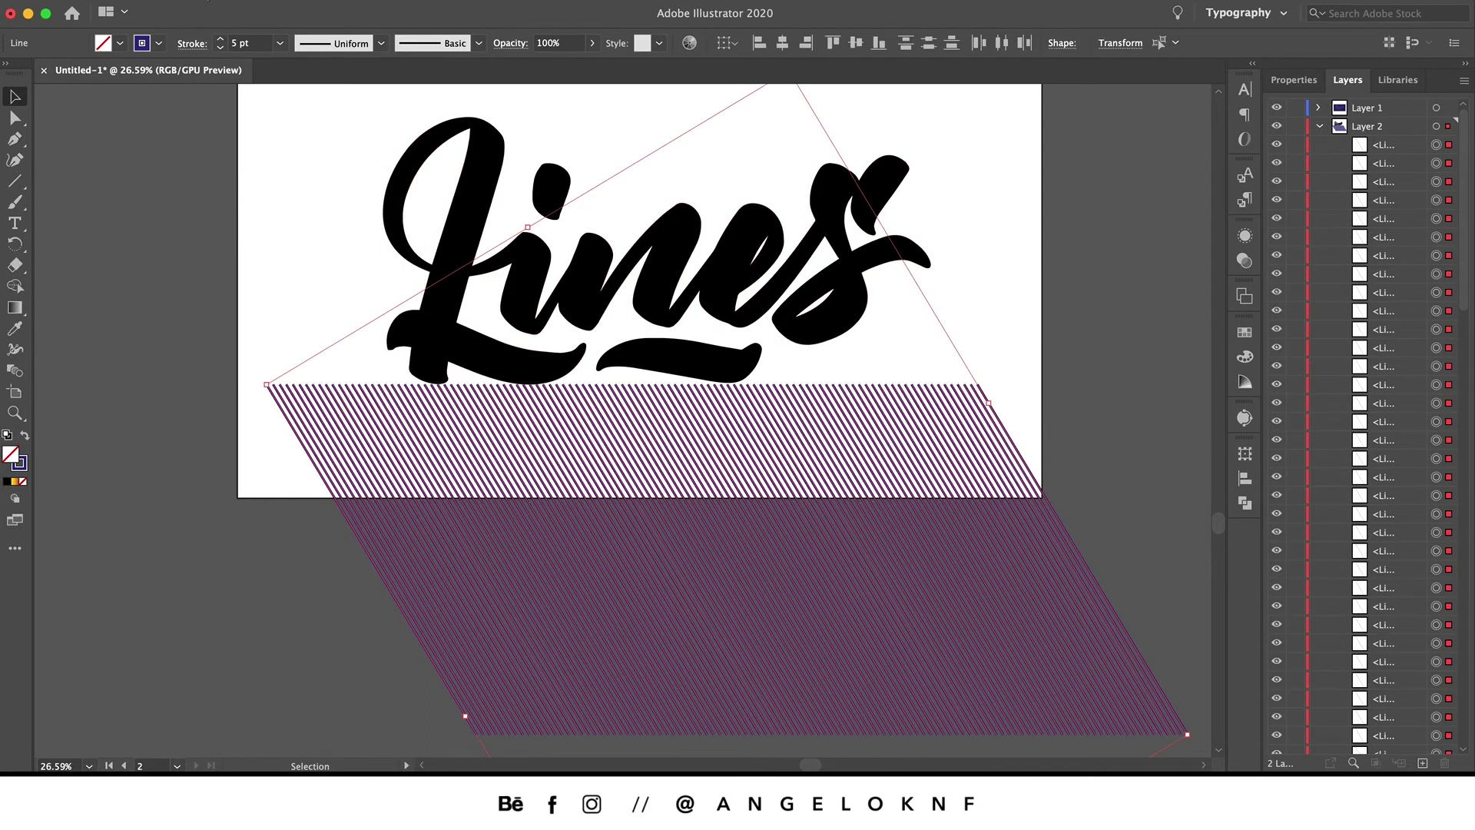
- Expand all the diagonal line strokes into filled shapes with Object > Expand
left_click(207, 4)
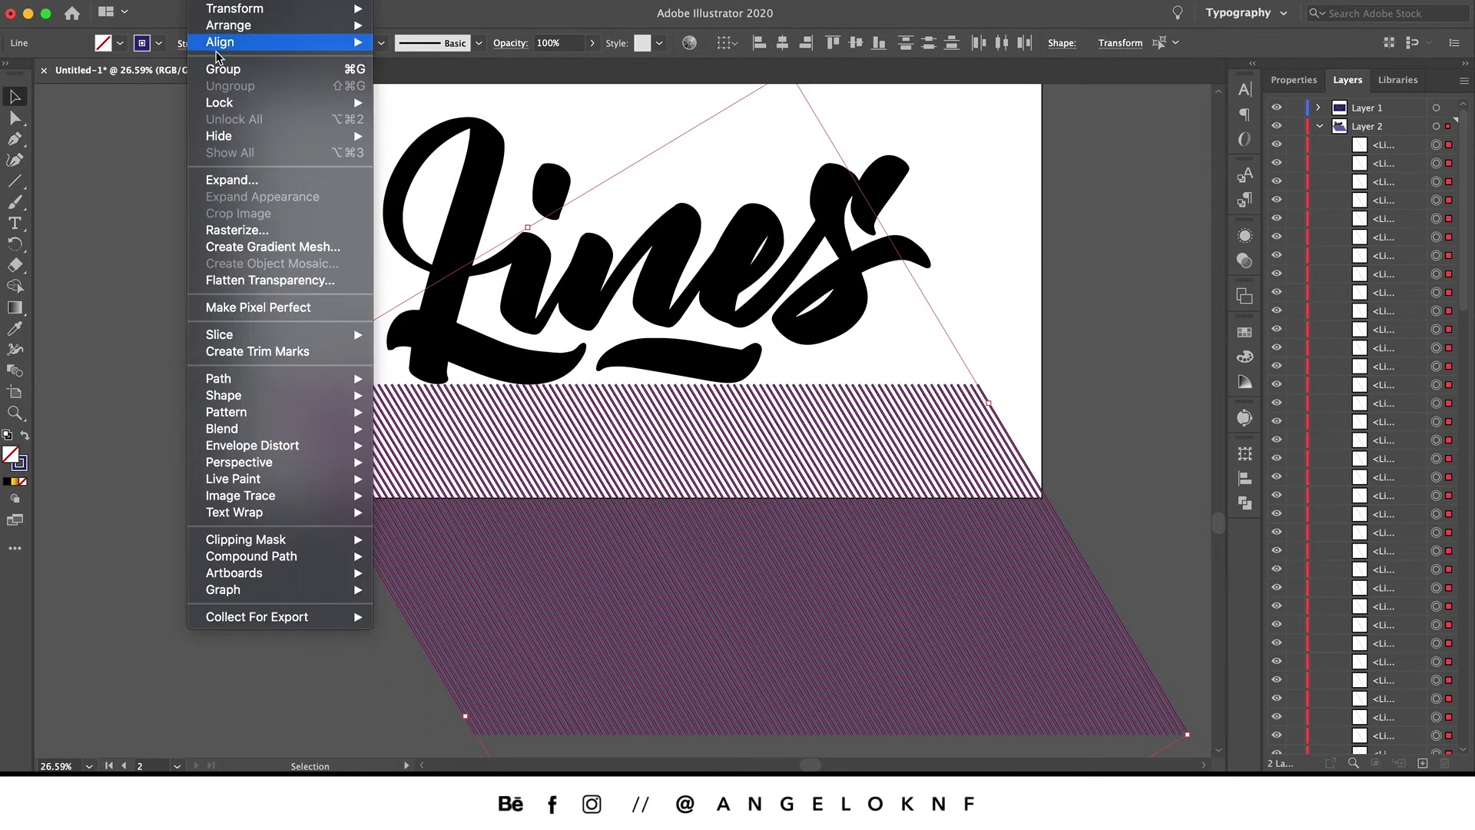
left_click(271, 188)
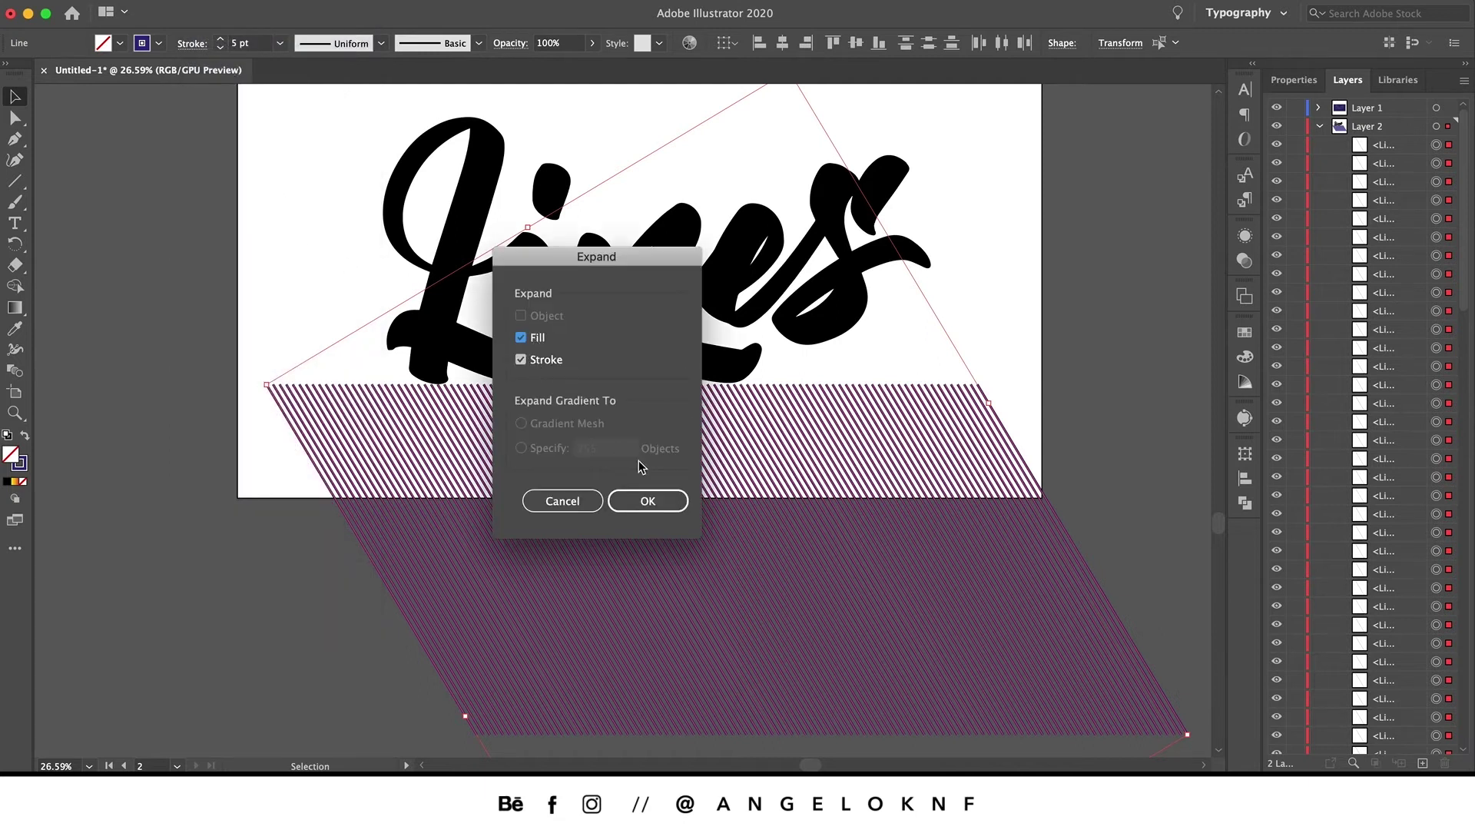
left_click(648, 501)
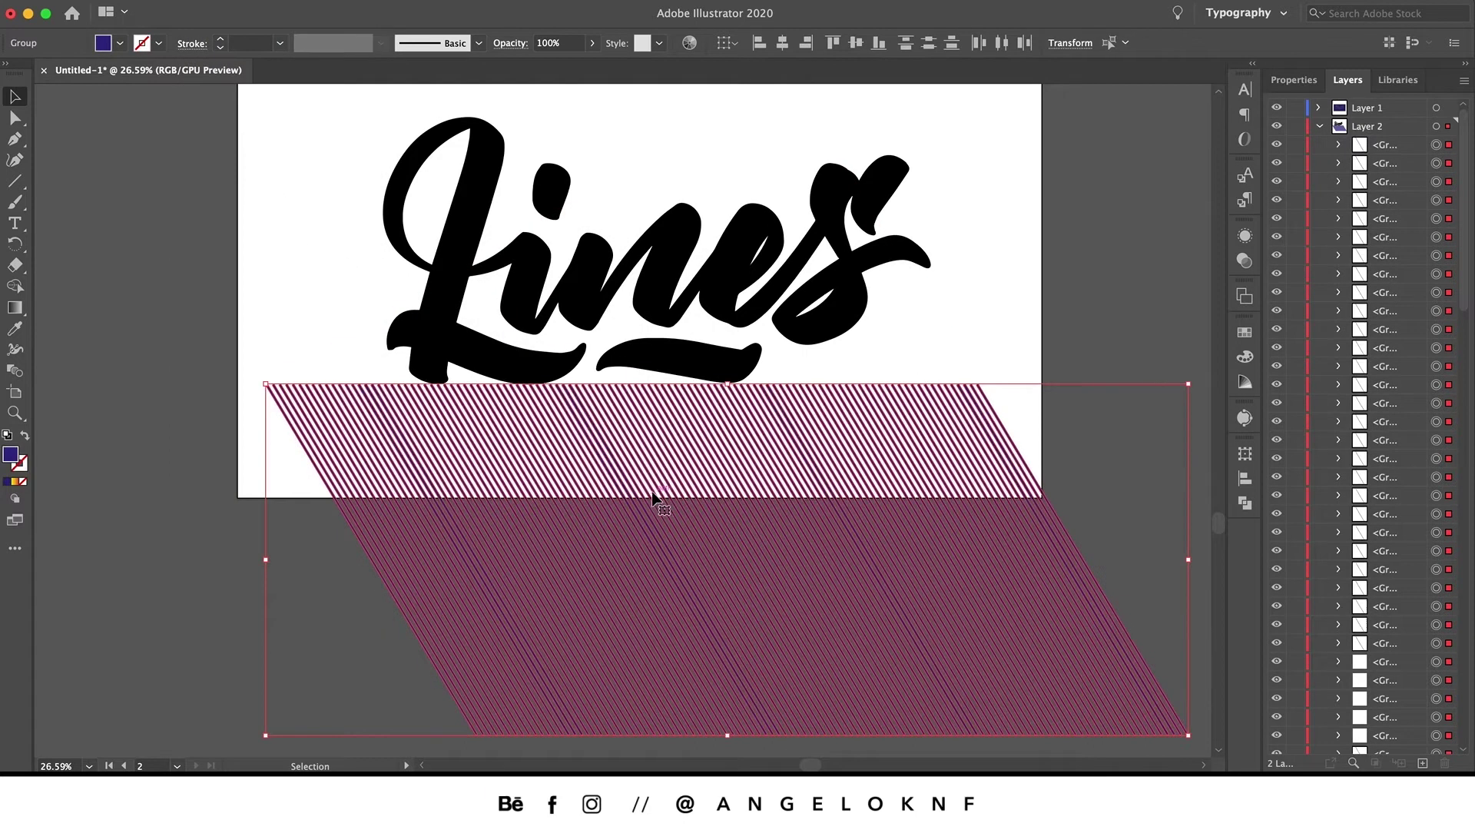
- Make the expanded stripes one compound path, then select the black Lines lettering
left_click(208, 4)
mouse_move(306, 559)
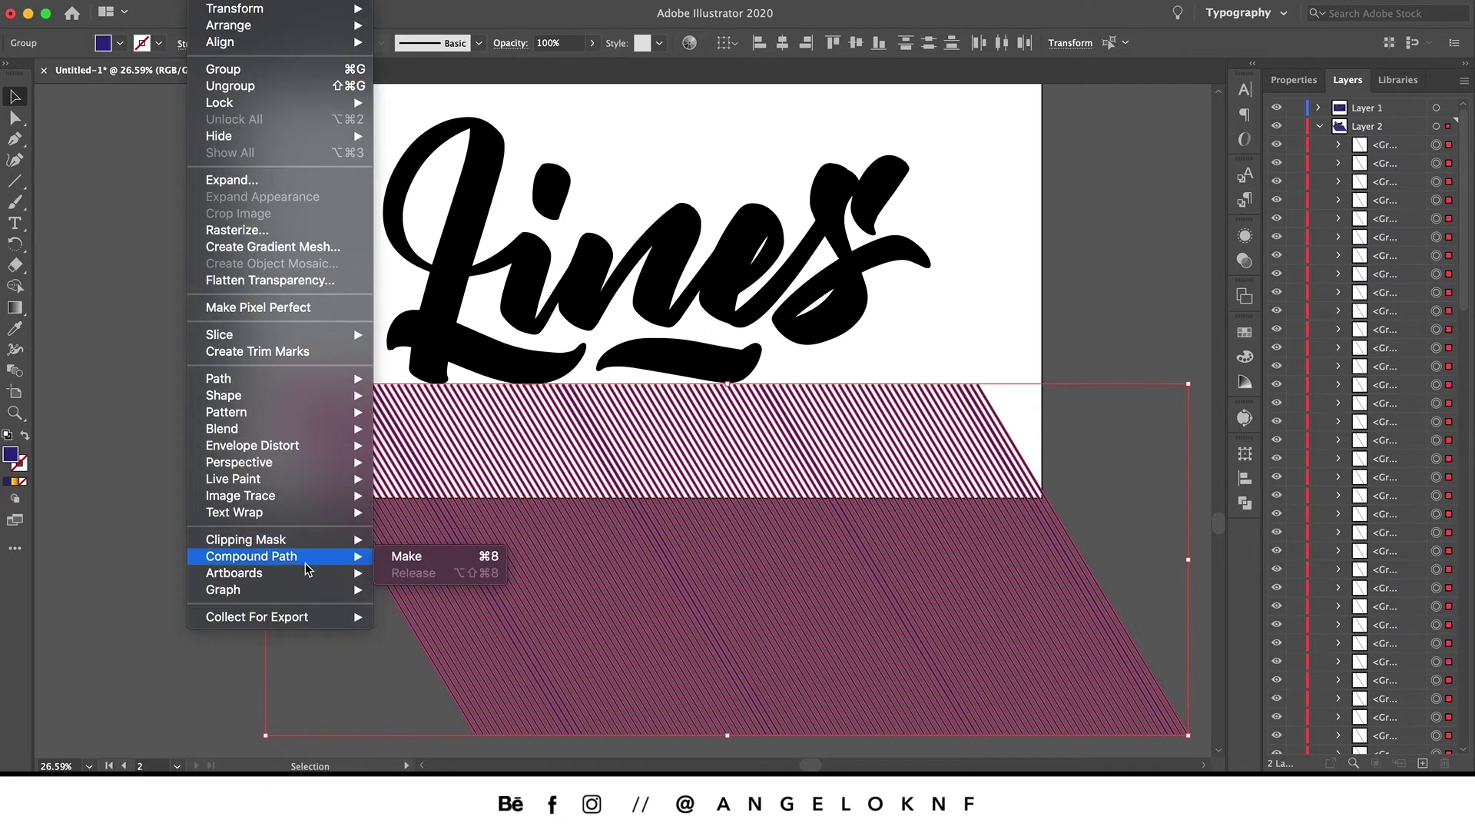
left_click(406, 556)
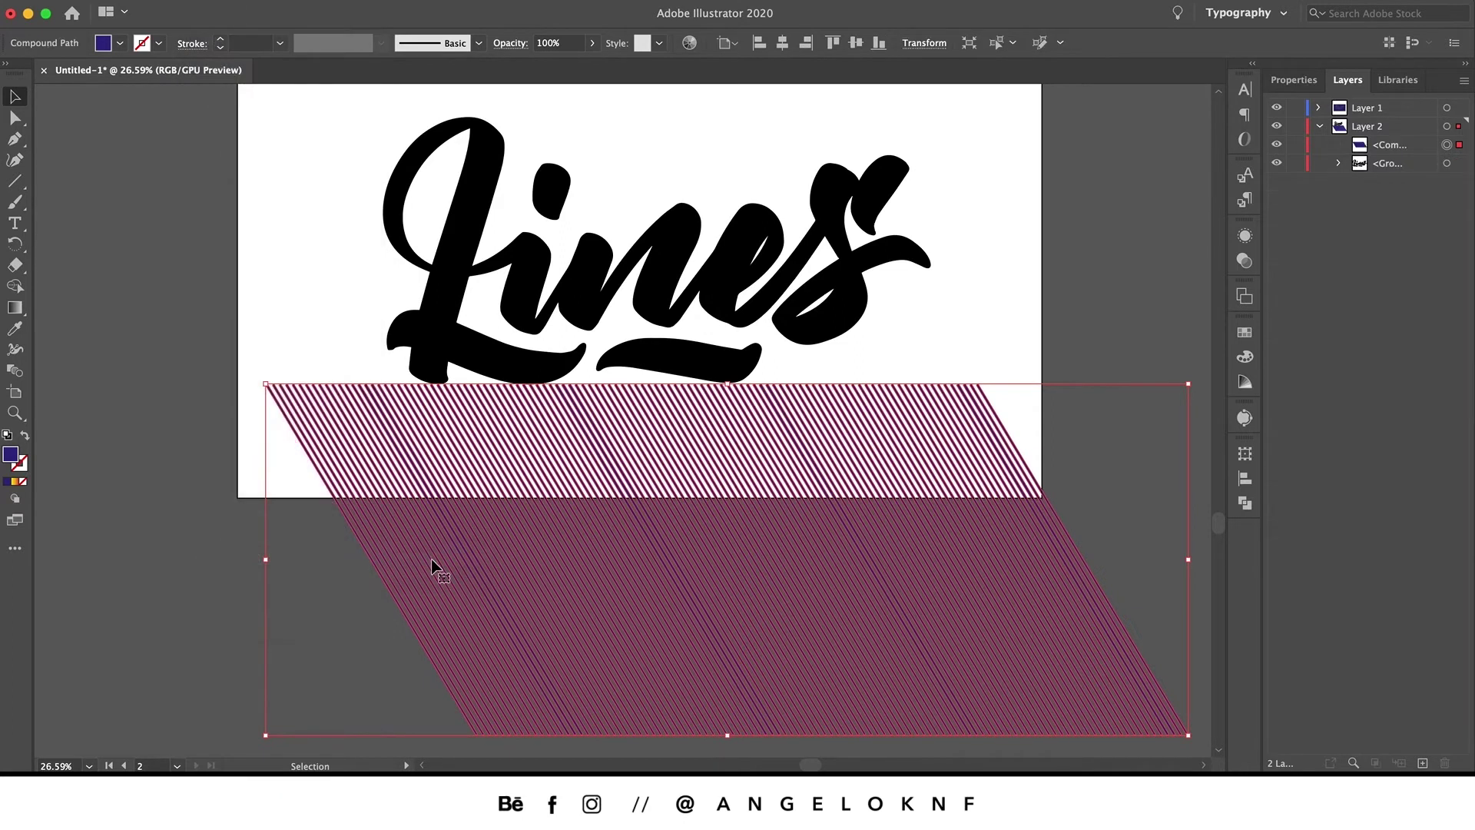
left_click(982, 184)
left_click(785, 333)
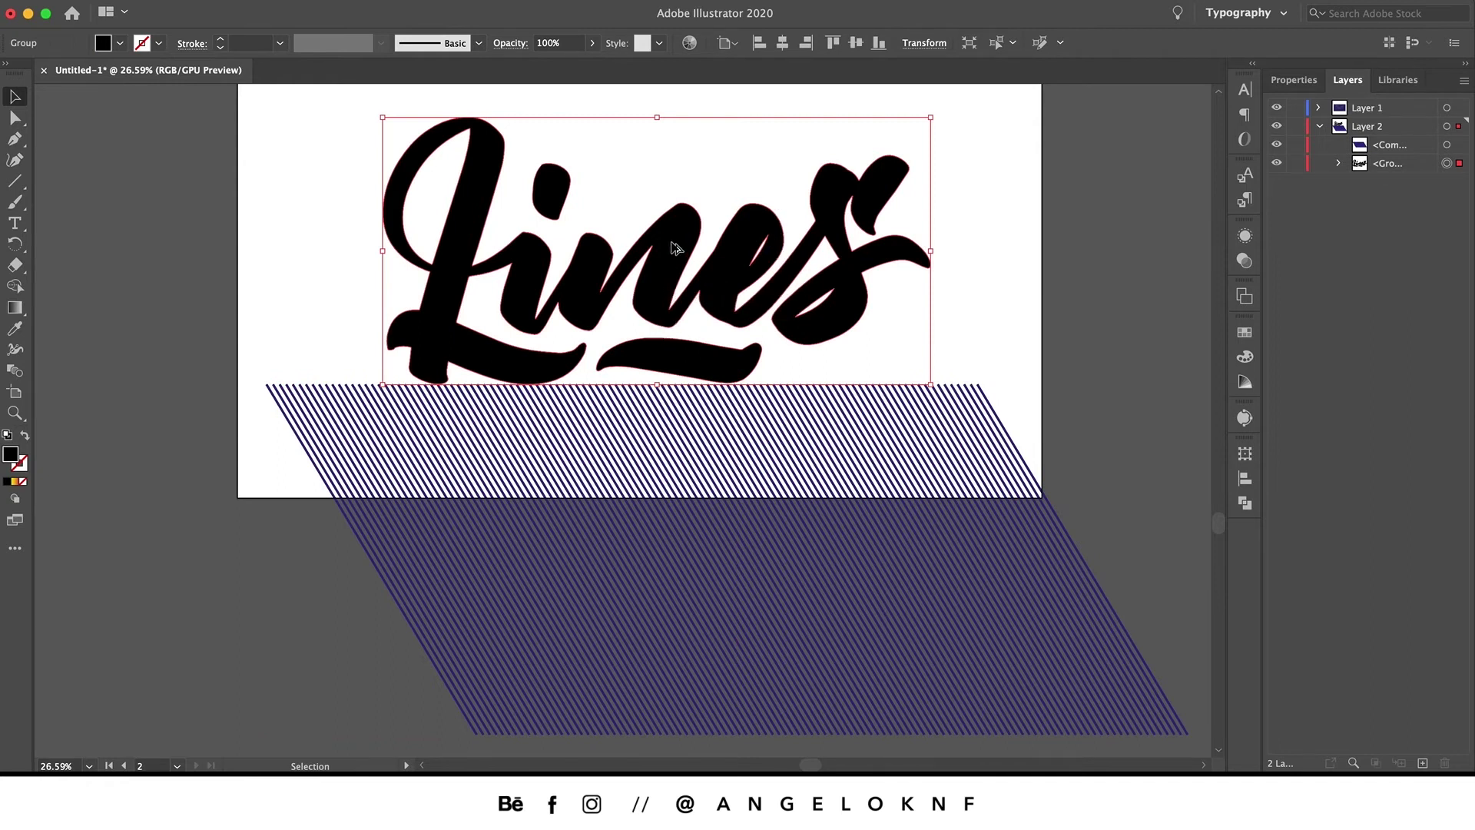
- Drop a copy of the lettering over the line pattern and make it a compound path
left_click_drag(675, 247, 792, 553)
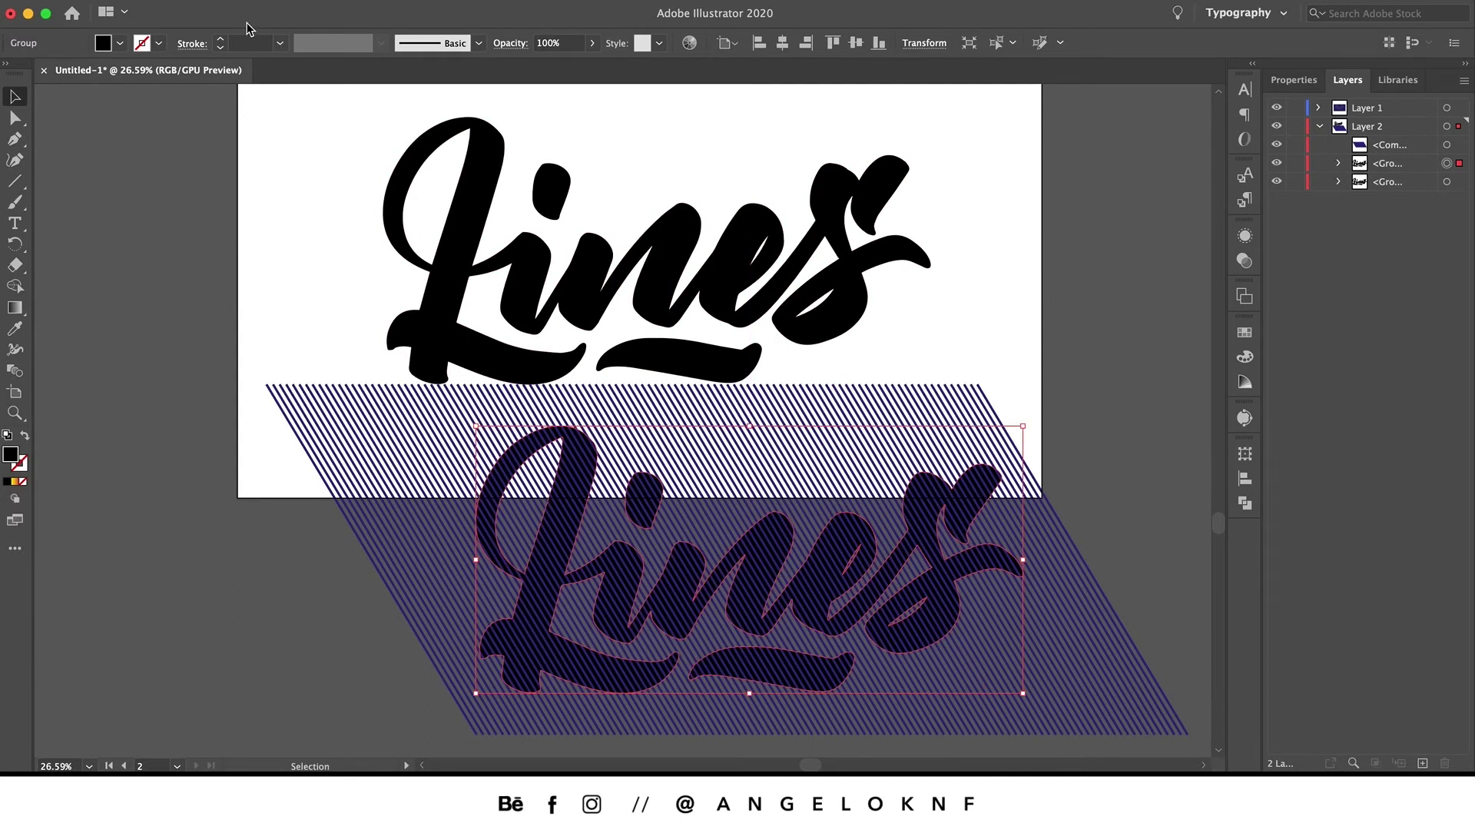
left_click(227, 2)
mouse_move(323, 563)
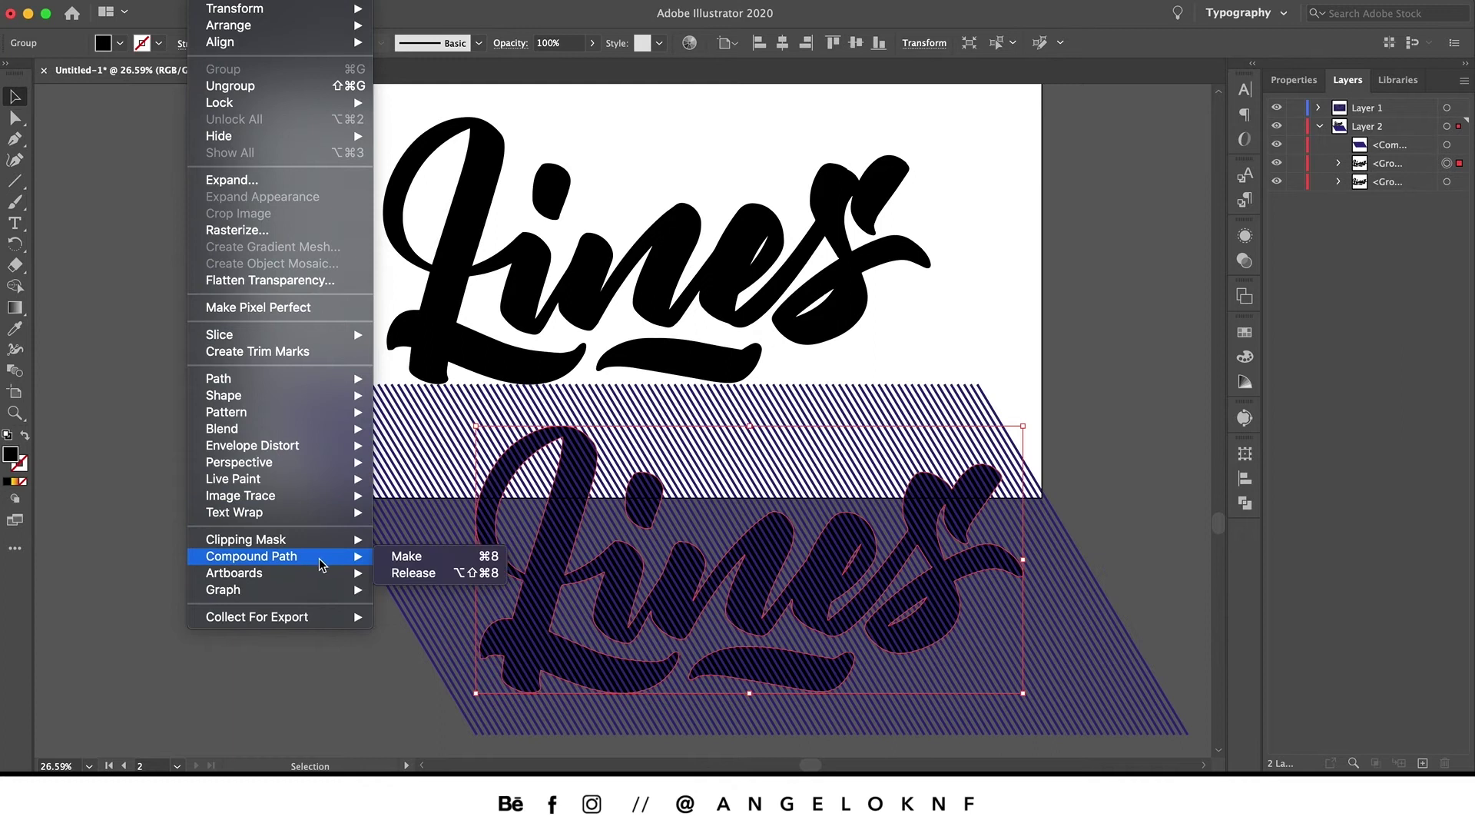
left_click(408, 559)
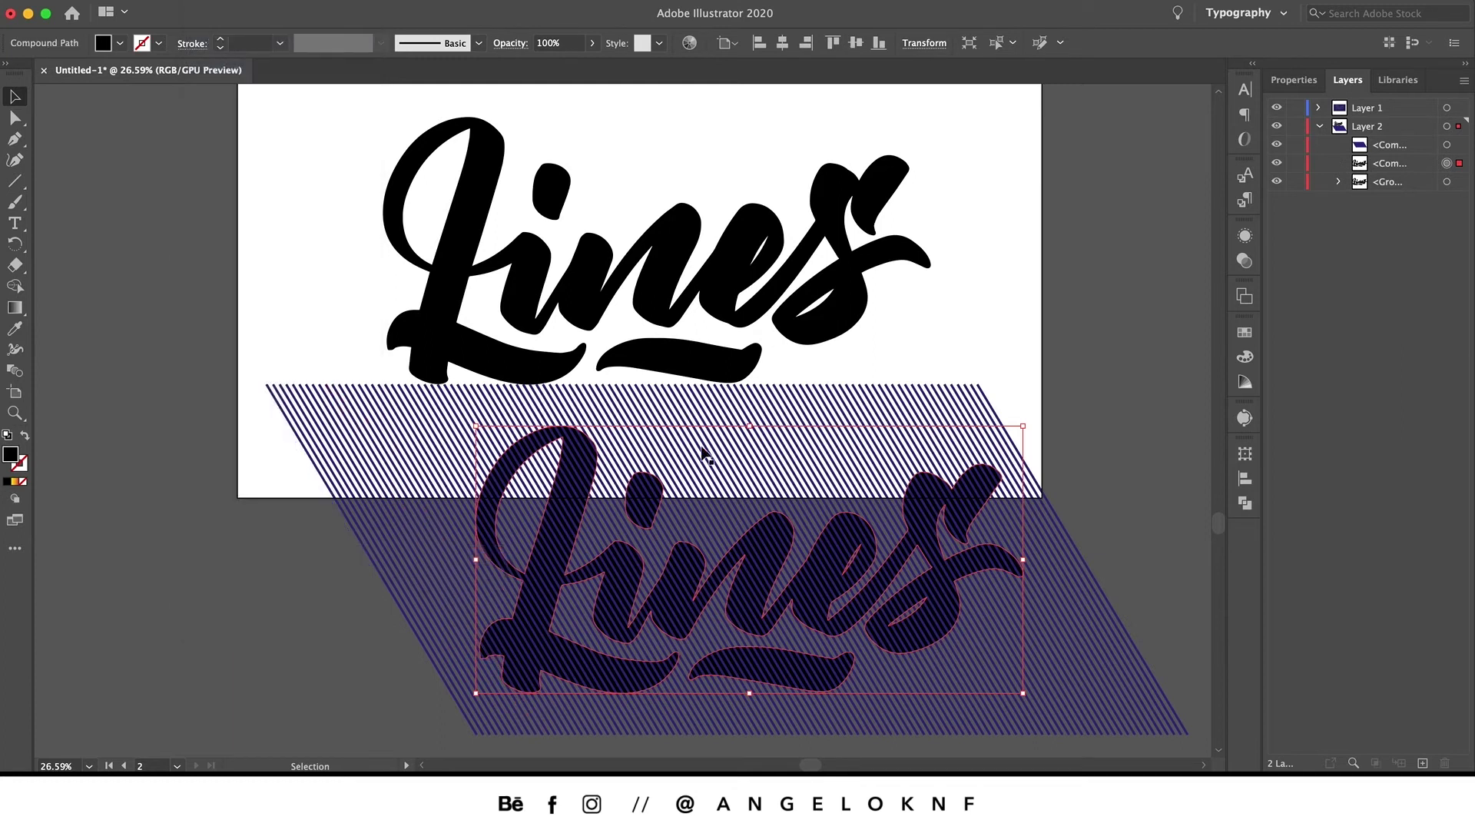
- Stack the lettering copy above the stripes and make a clipping mask from both
left_click(799, 615, "shift")
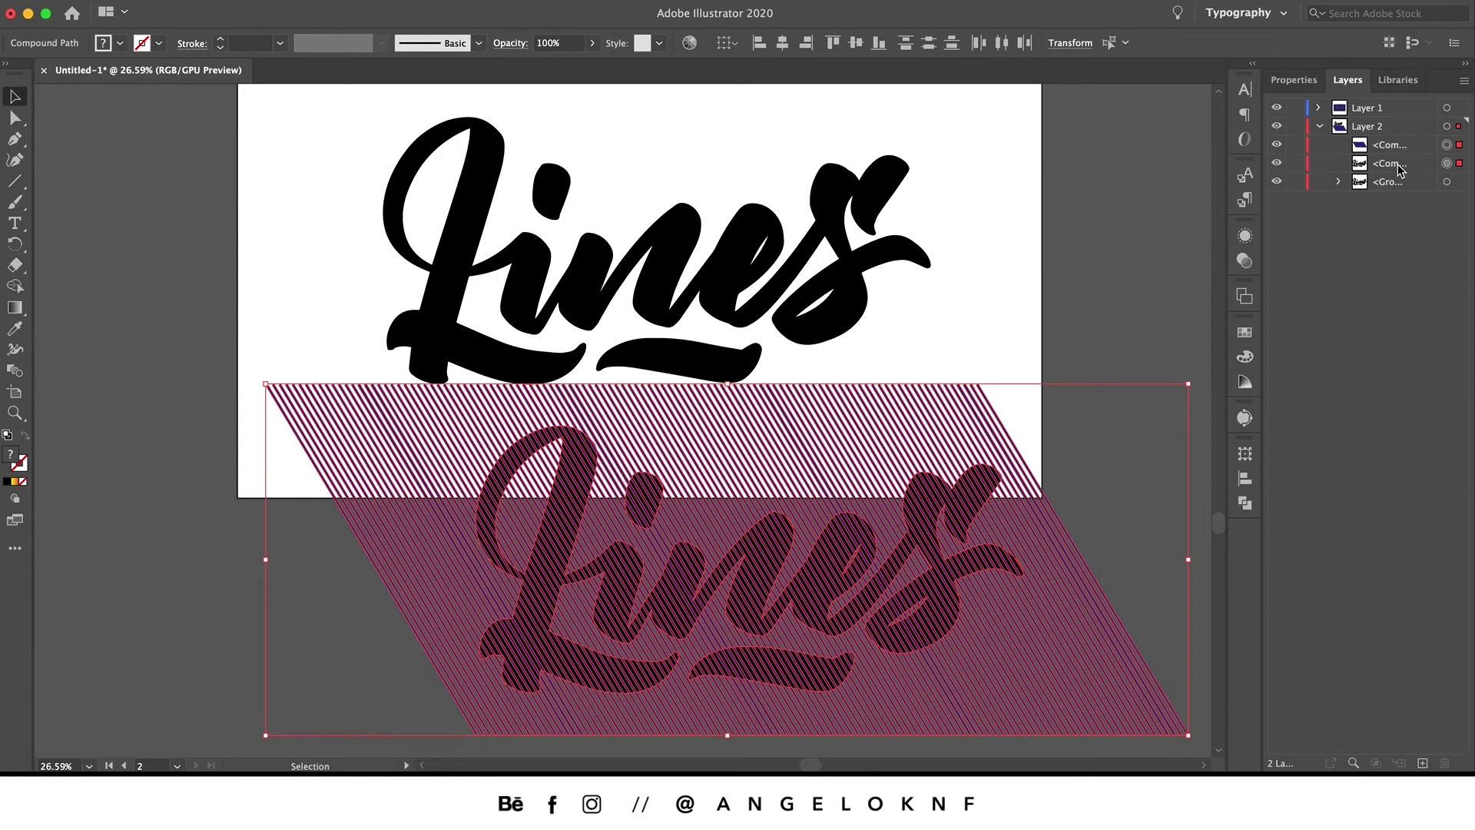
left_click_drag(1400, 169, 1406, 138)
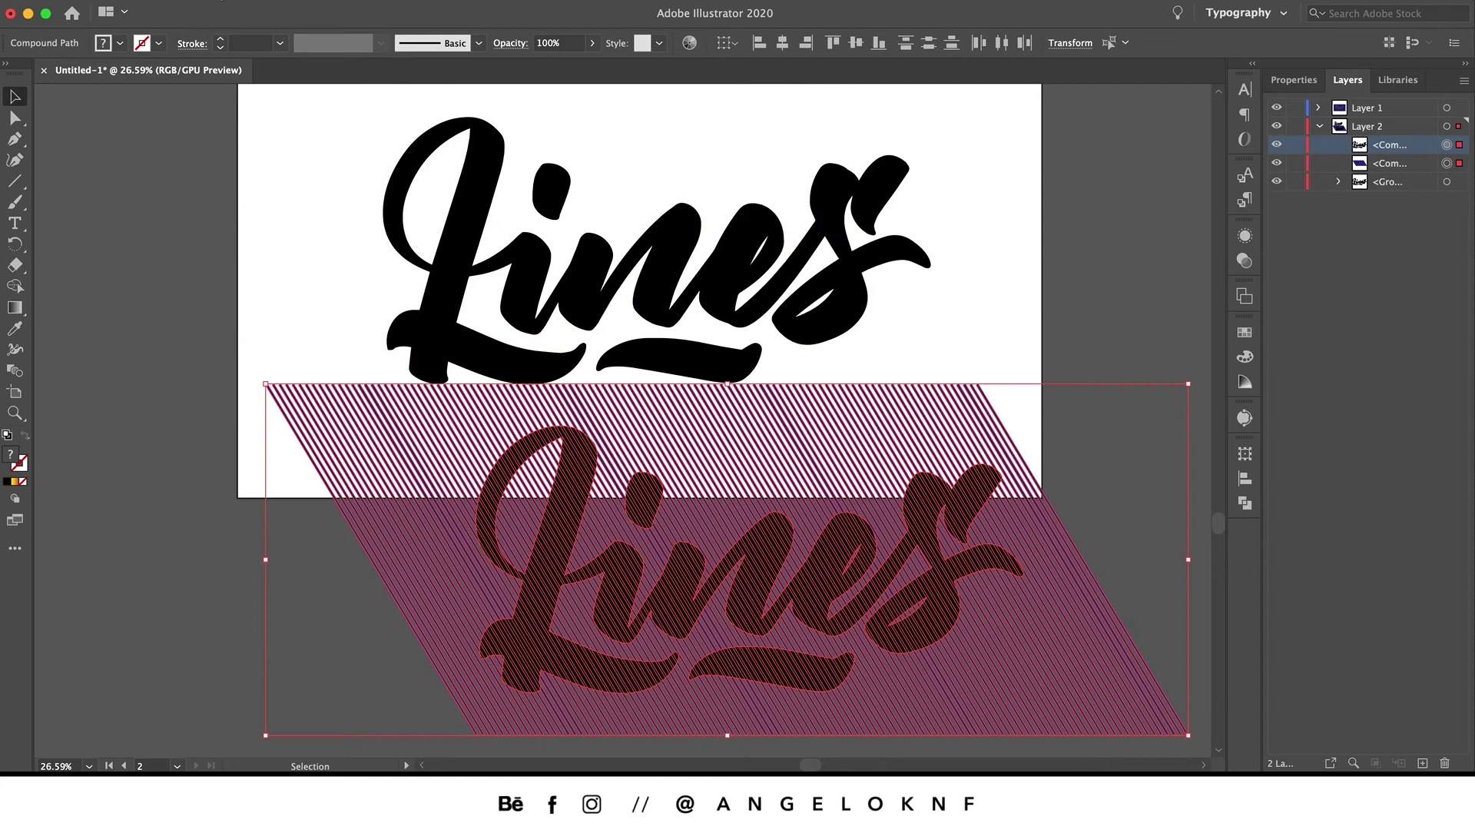
right_click(243, 200)
mouse_move(329, 538)
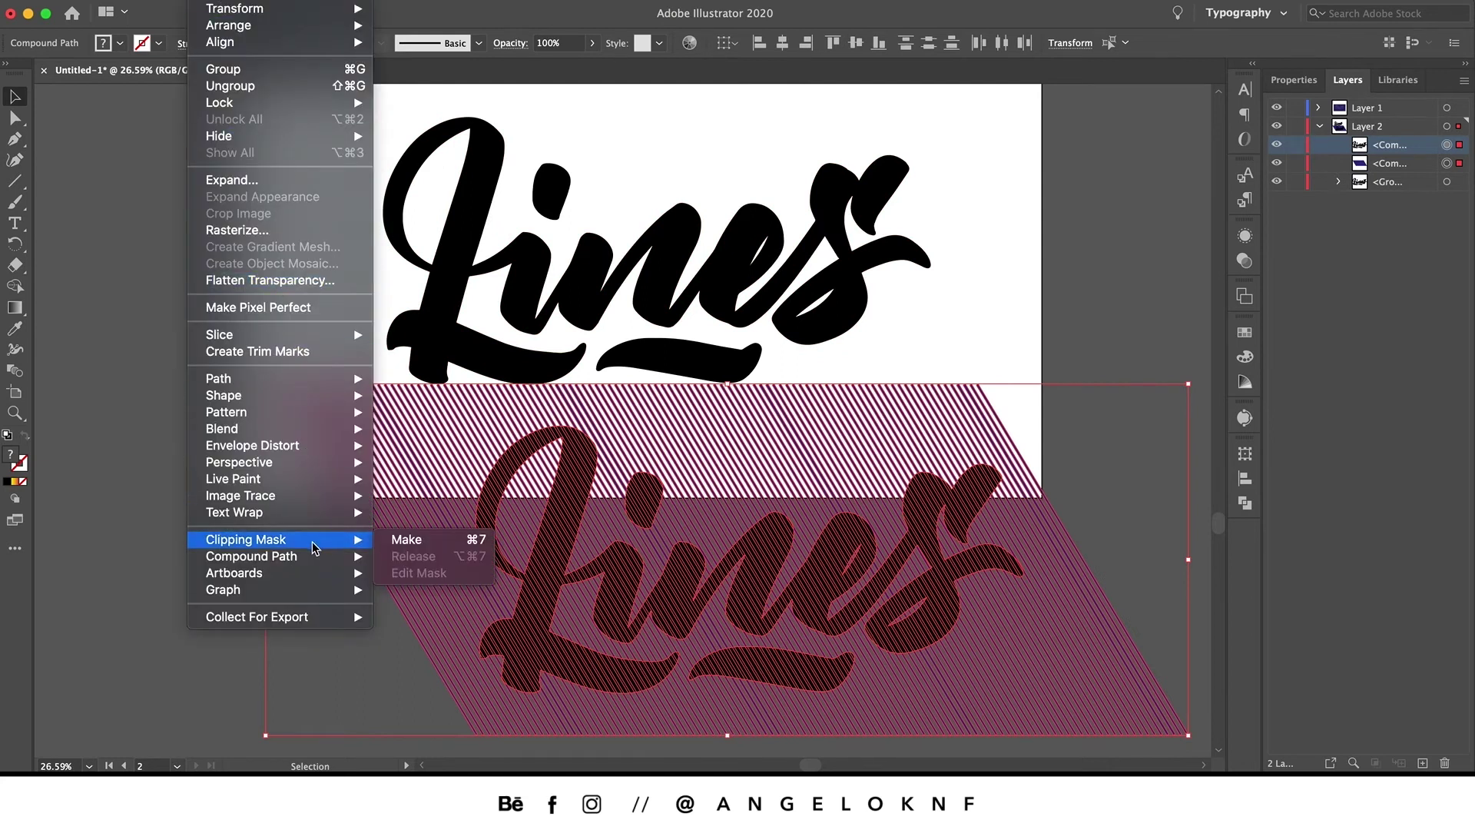
left_click(401, 540)
left_click(945, 382)
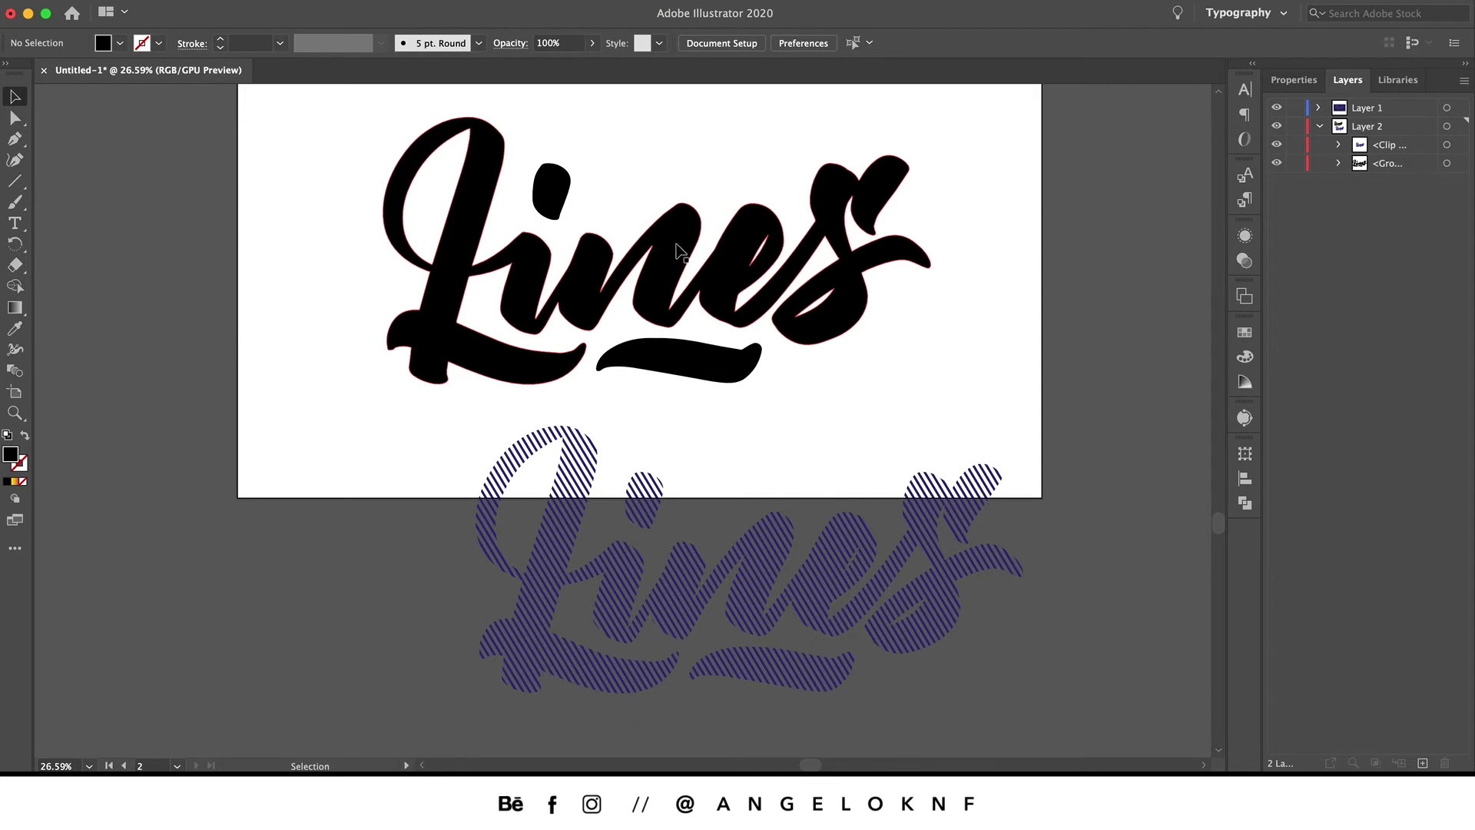
- Place another copy of the black lettering onto the hatched letters and zoom in
mouse_move(674, 248)
left_mouse_down()
mouse_move(768, 435)
mouse_move(781, 530)
mouse_move(769, 552)
left_mouse_up()
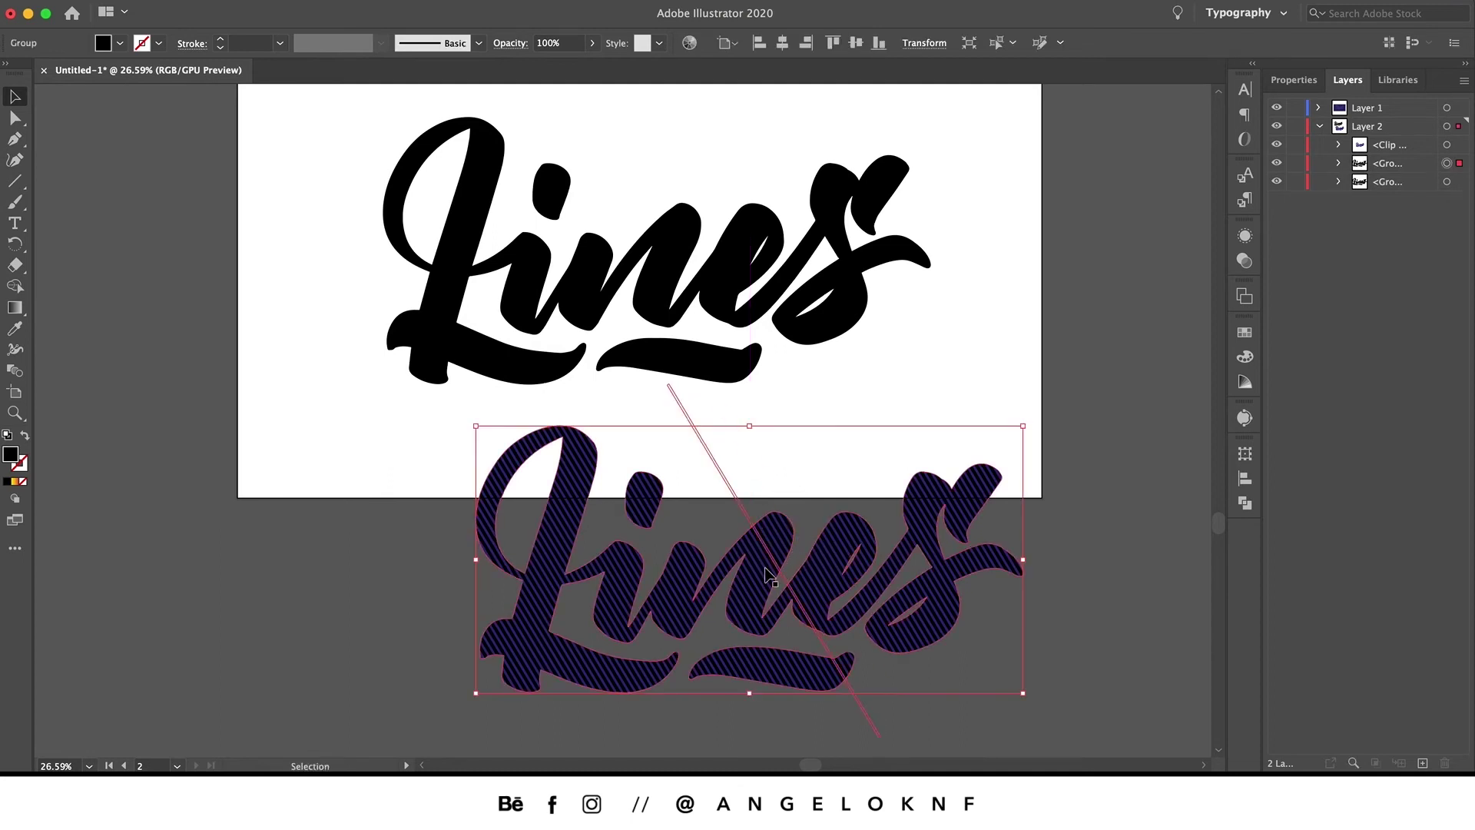
key("z")
mouse_move(628, 511)
left_mouse_down()
mouse_move(938, 455)
mouse_move(649, 604)
mouse_move(674, 606)
left_mouse_up()
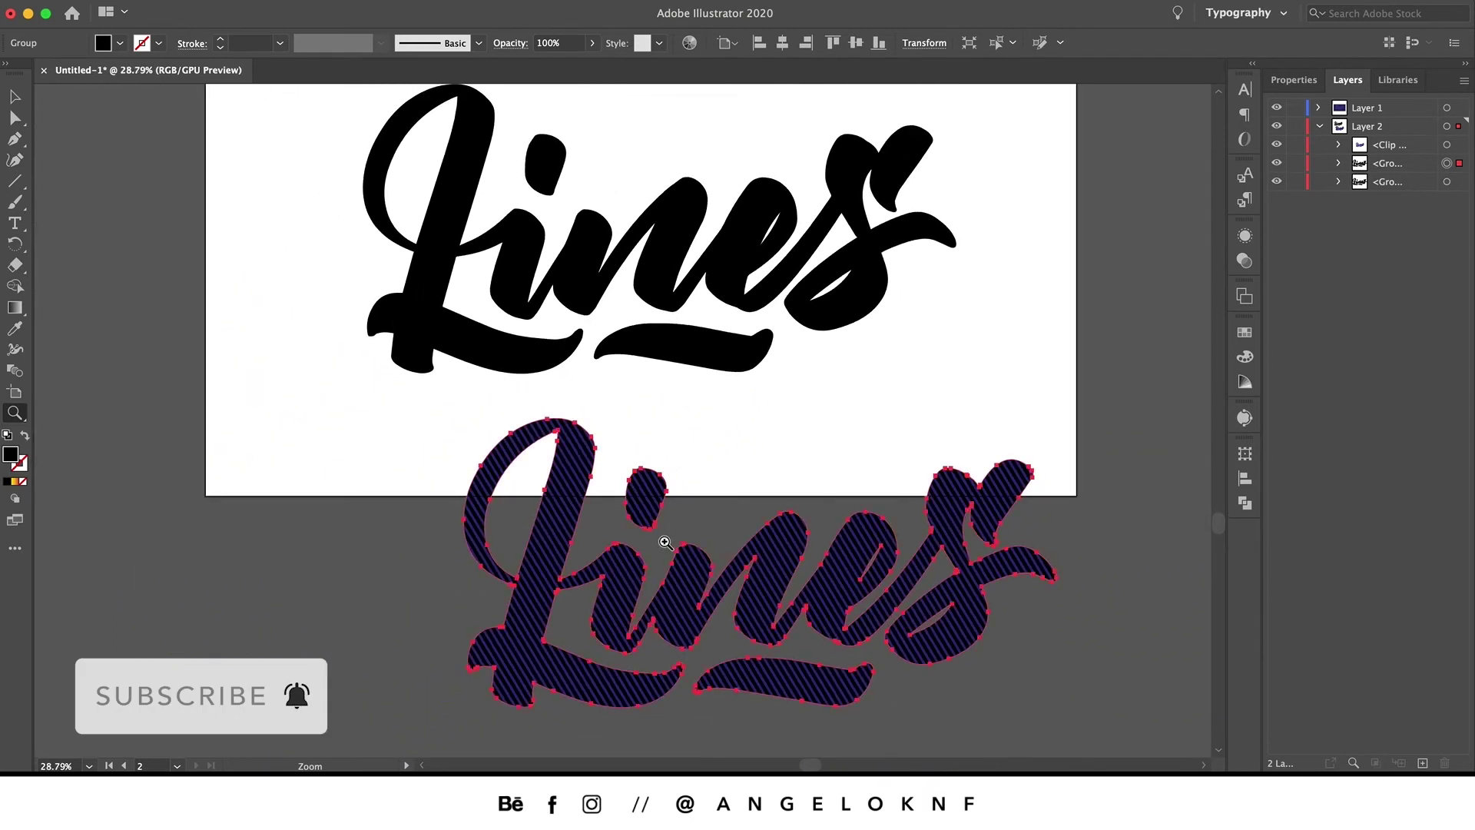
- Swap the copy's fill to a 5 pt dark blue outline stroke with no fill
left_click(26, 435)
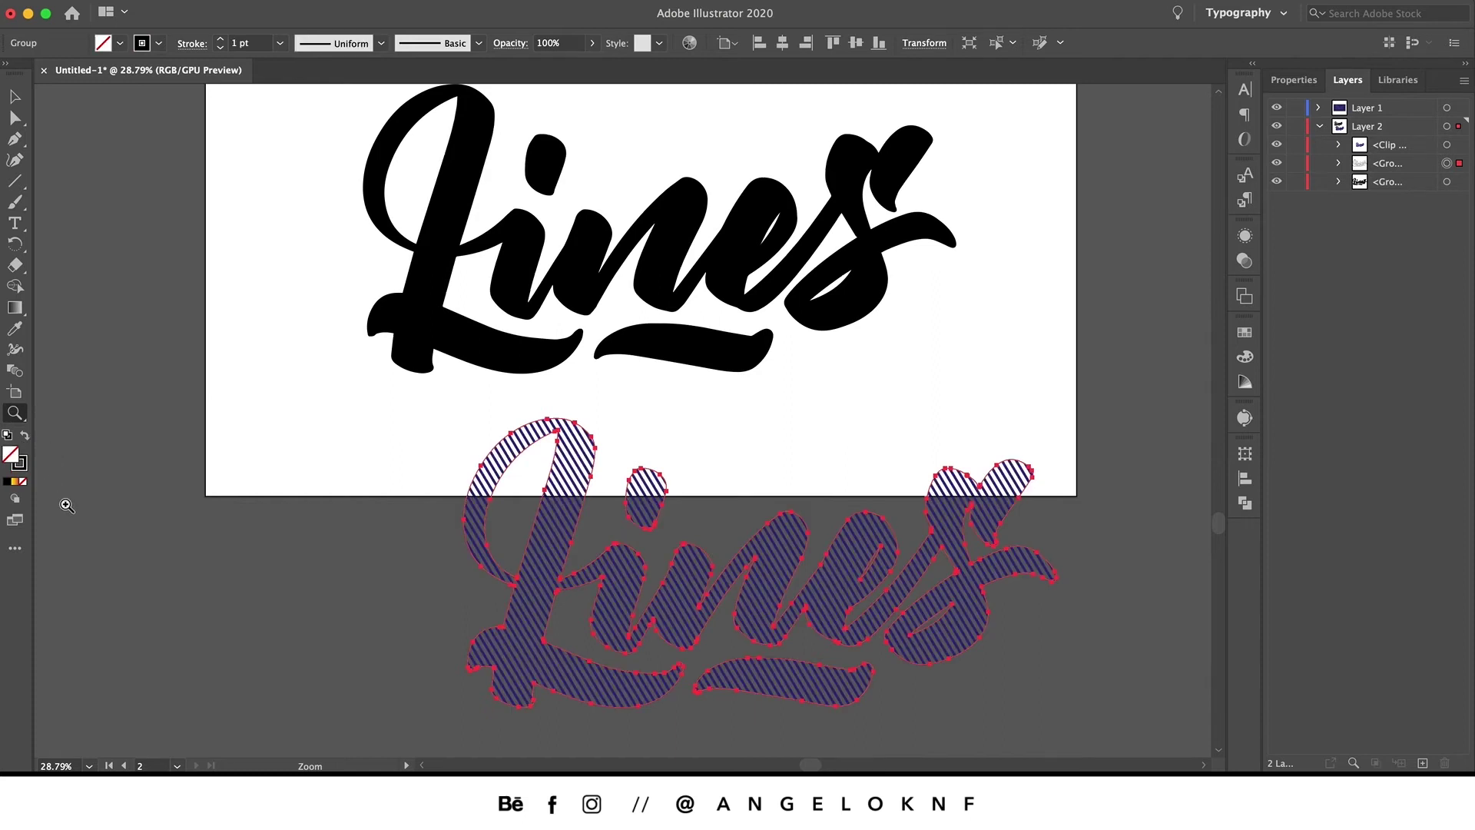
left_click(222, 41)
left_click(221, 40)
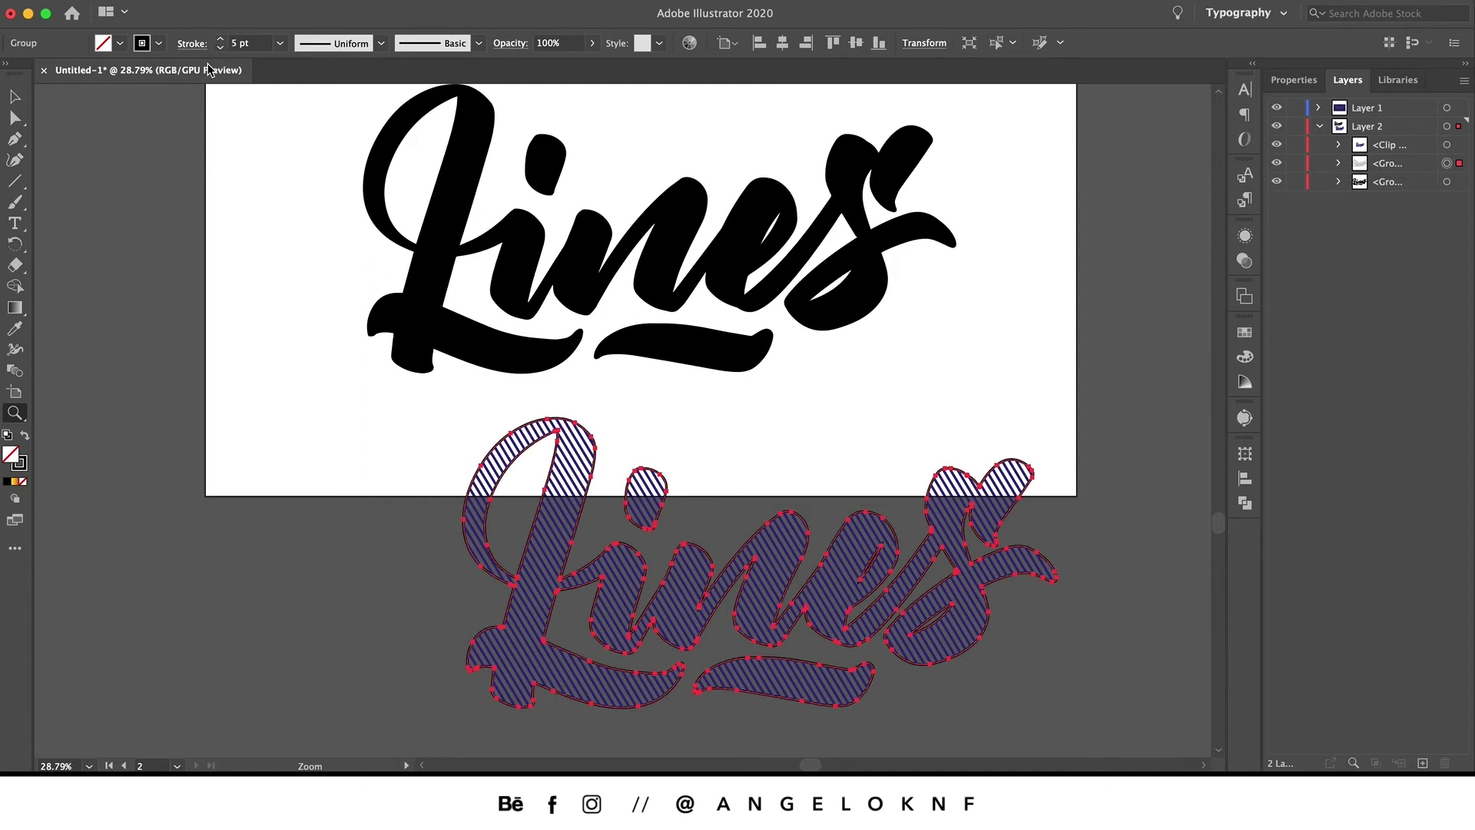
left_click(159, 43)
left_click(108, 74)
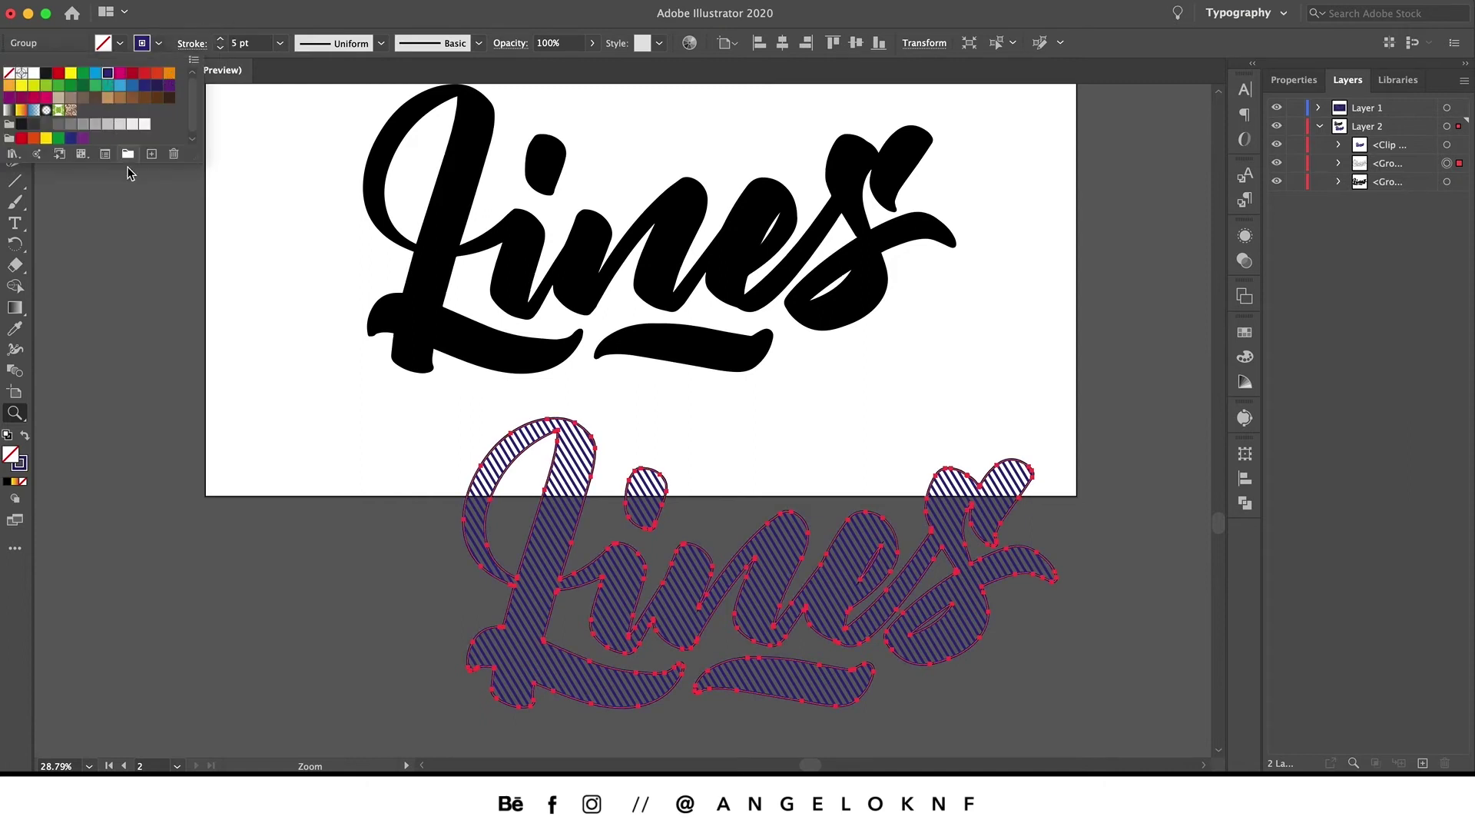
key("v")
key("ctrl+minus")
left_click(988, 609)
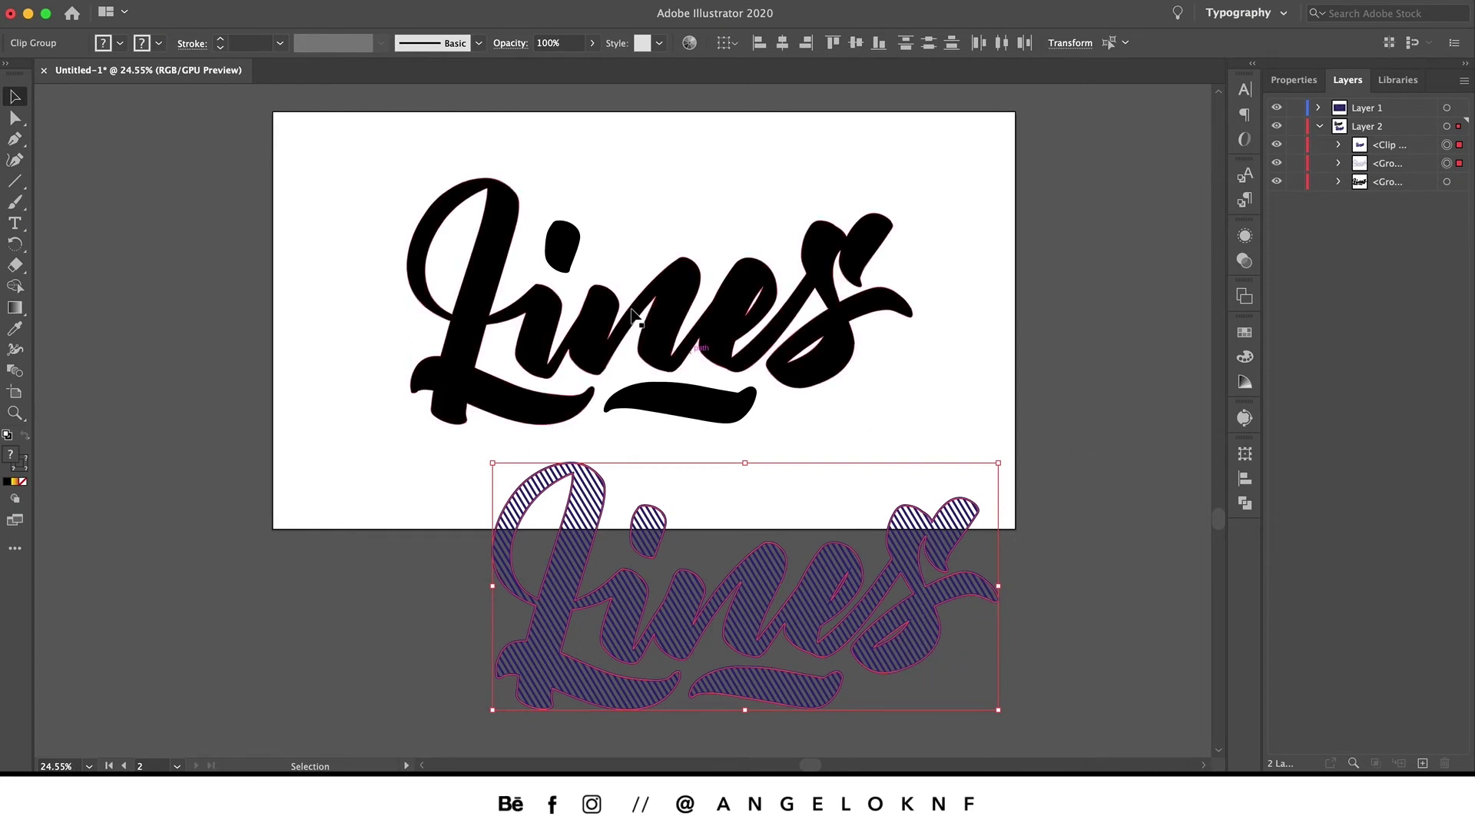
- Group the hatched letters with their outline and move them slightly offset atop the black lettering
left_click(223, 0)
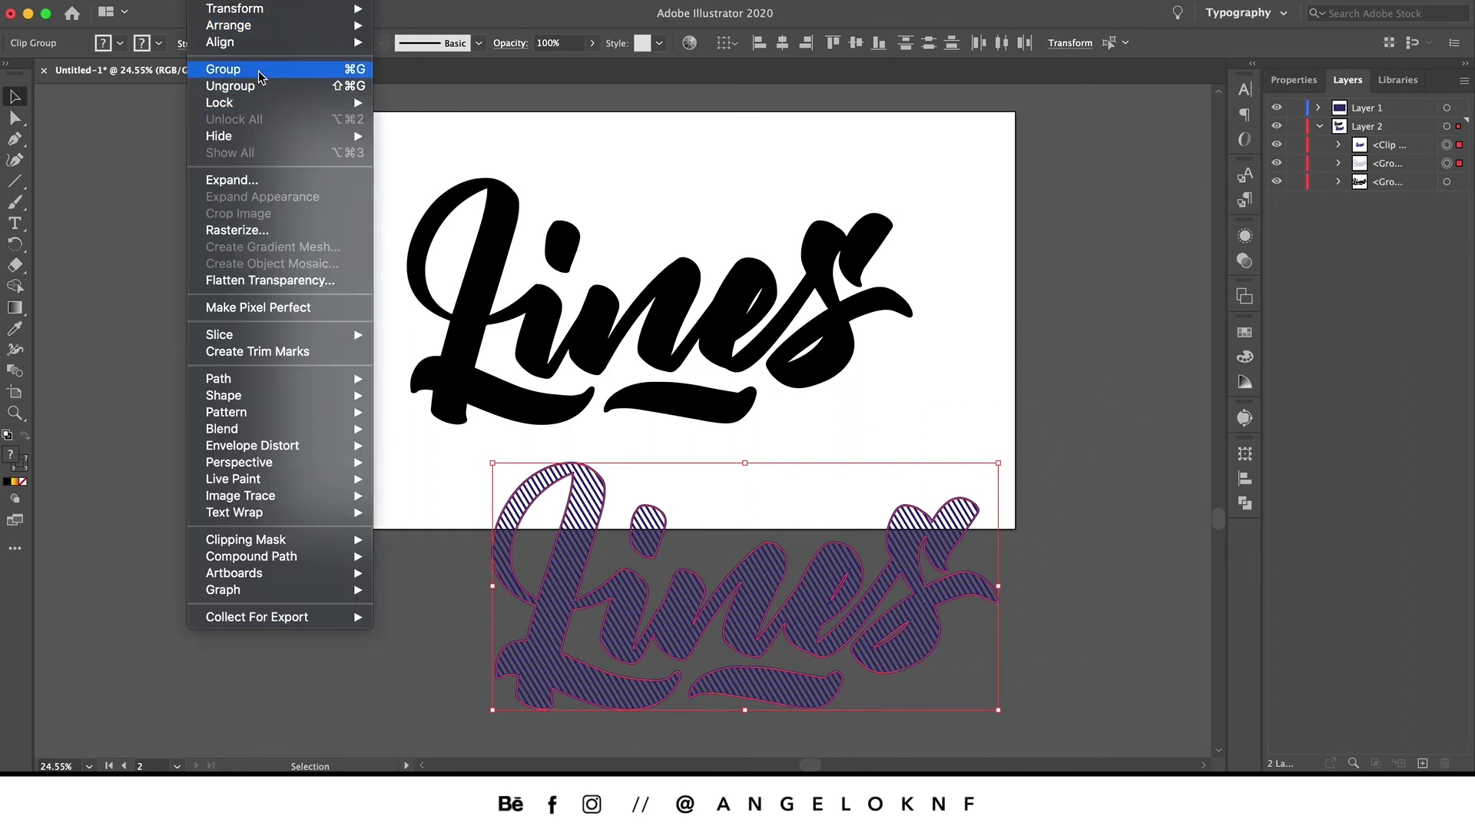
left_click(260, 75)
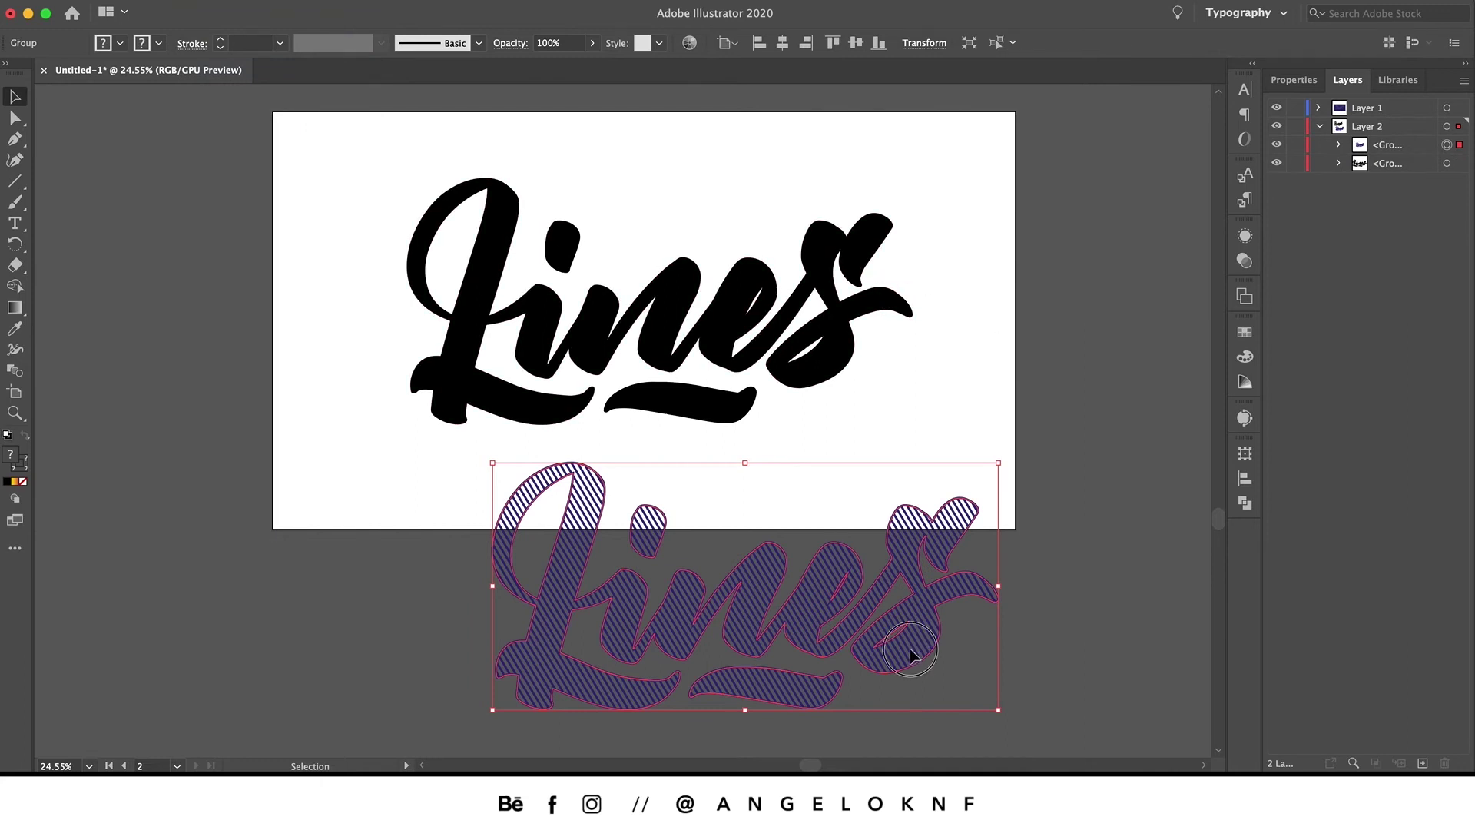
mouse_move(909, 652)
left_mouse_down()
mouse_move(855, 390)
mouse_move(829, 377)
mouse_move(819, 395)
left_mouse_up()
left_click(966, 442)
key("backslash")
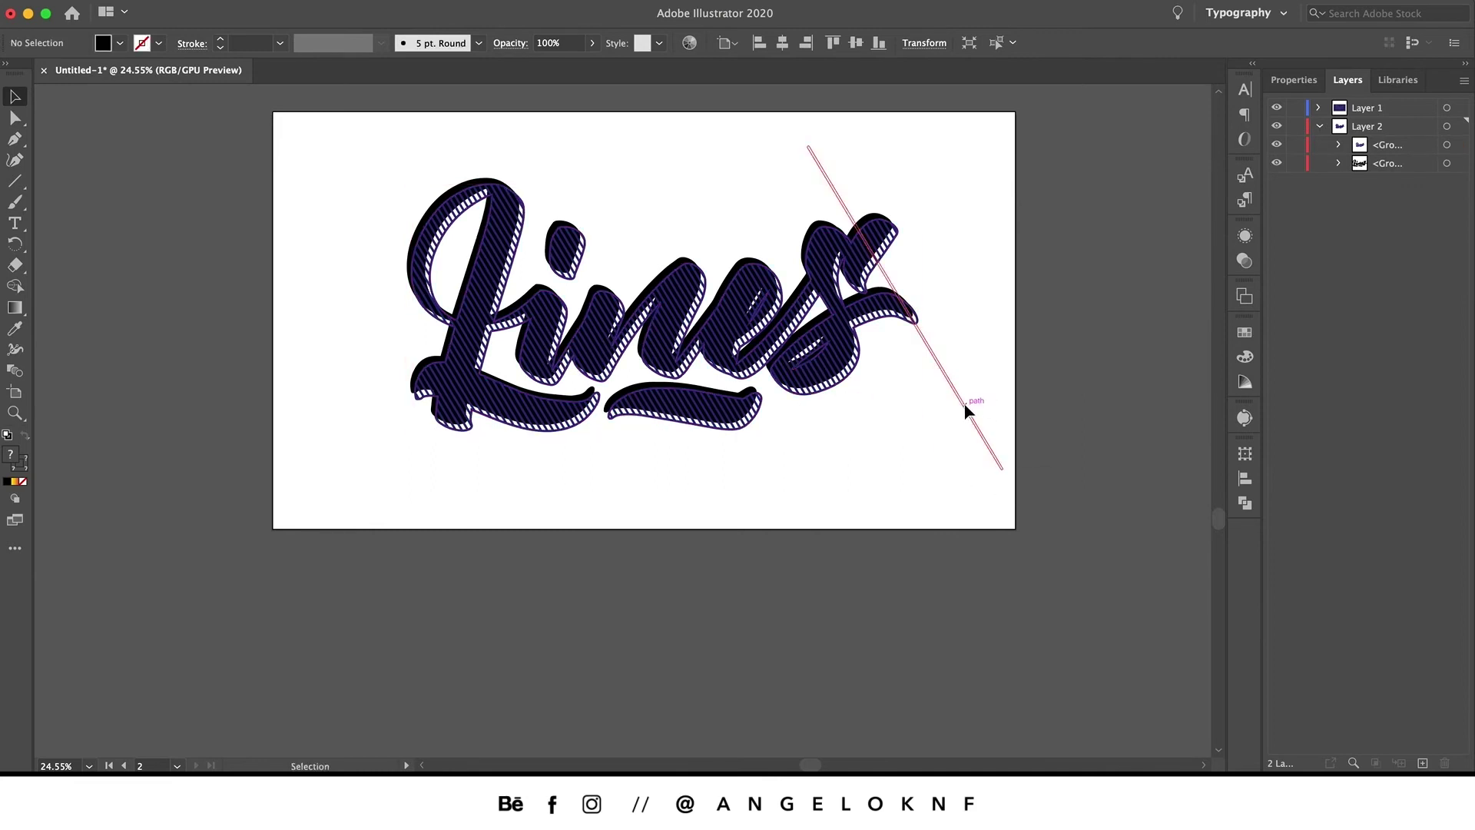
scroll(981, 399, "up", 4)
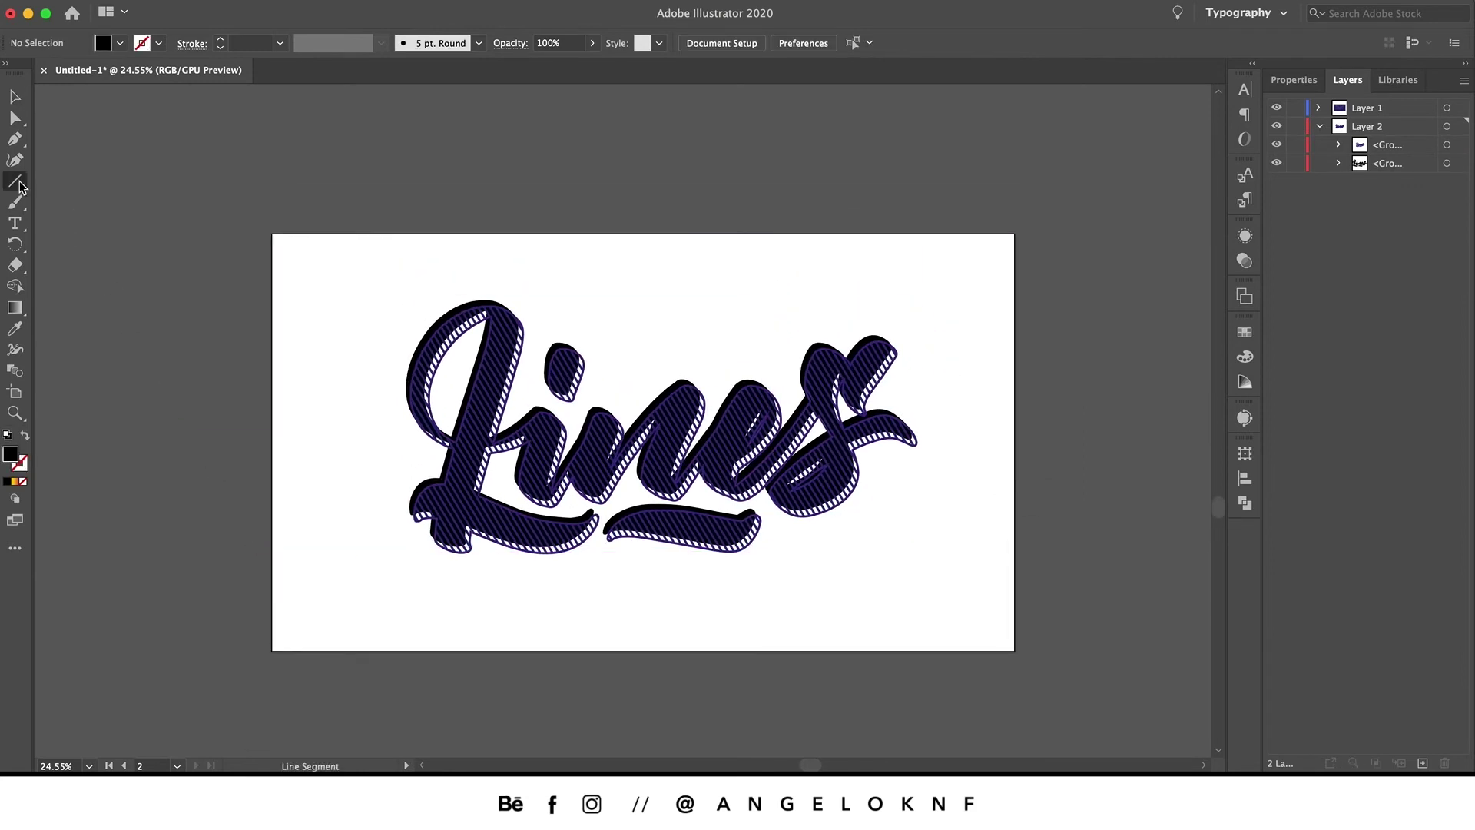
- Draw an artboard-sized rectangle filled with dark navy and move it behind the lettering groups
left_click_drag(15, 181, 95, 183)
left_click_drag(273, 235, 1014, 651)
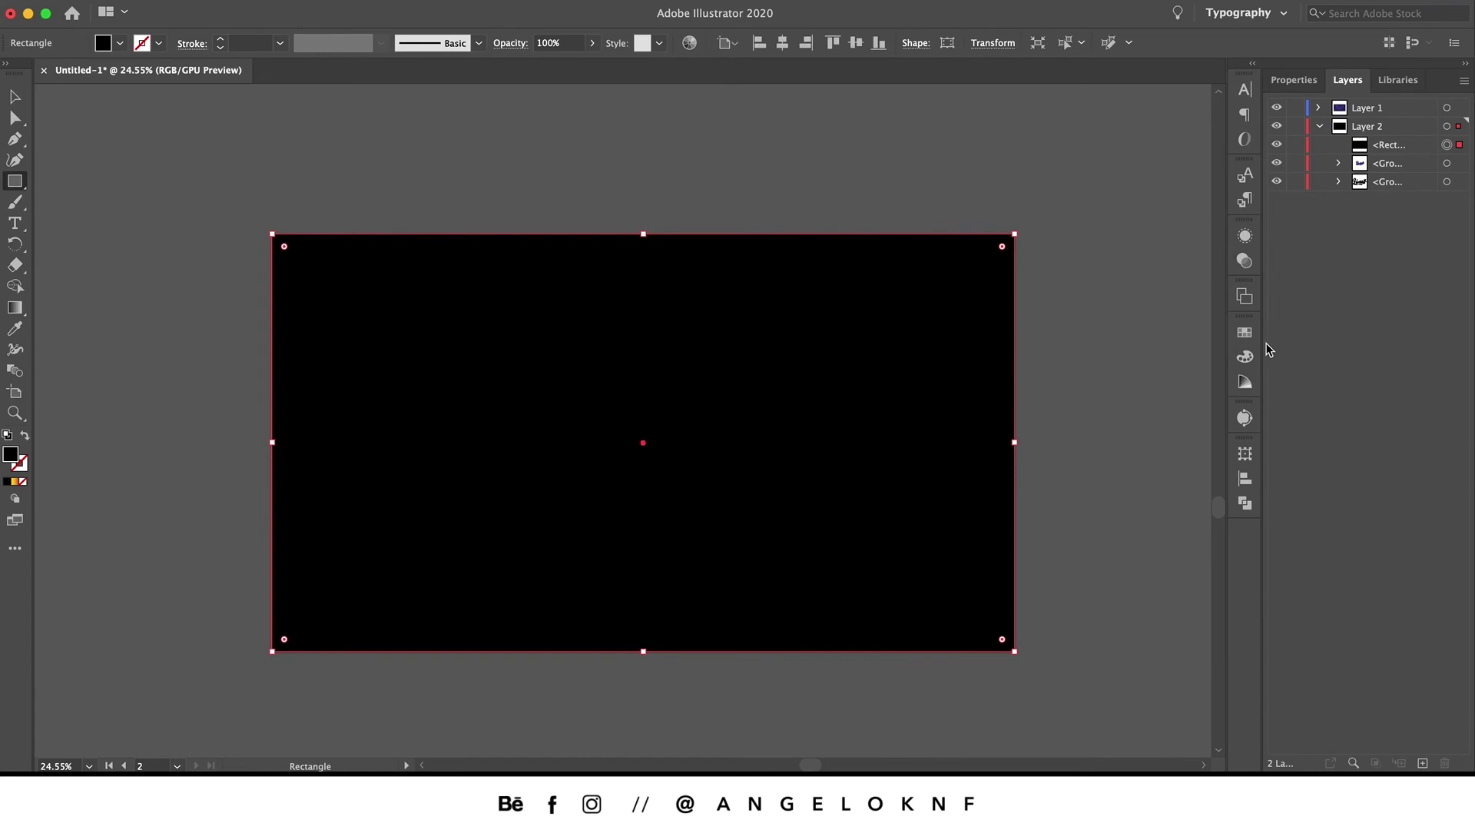
left_click(1245, 332)
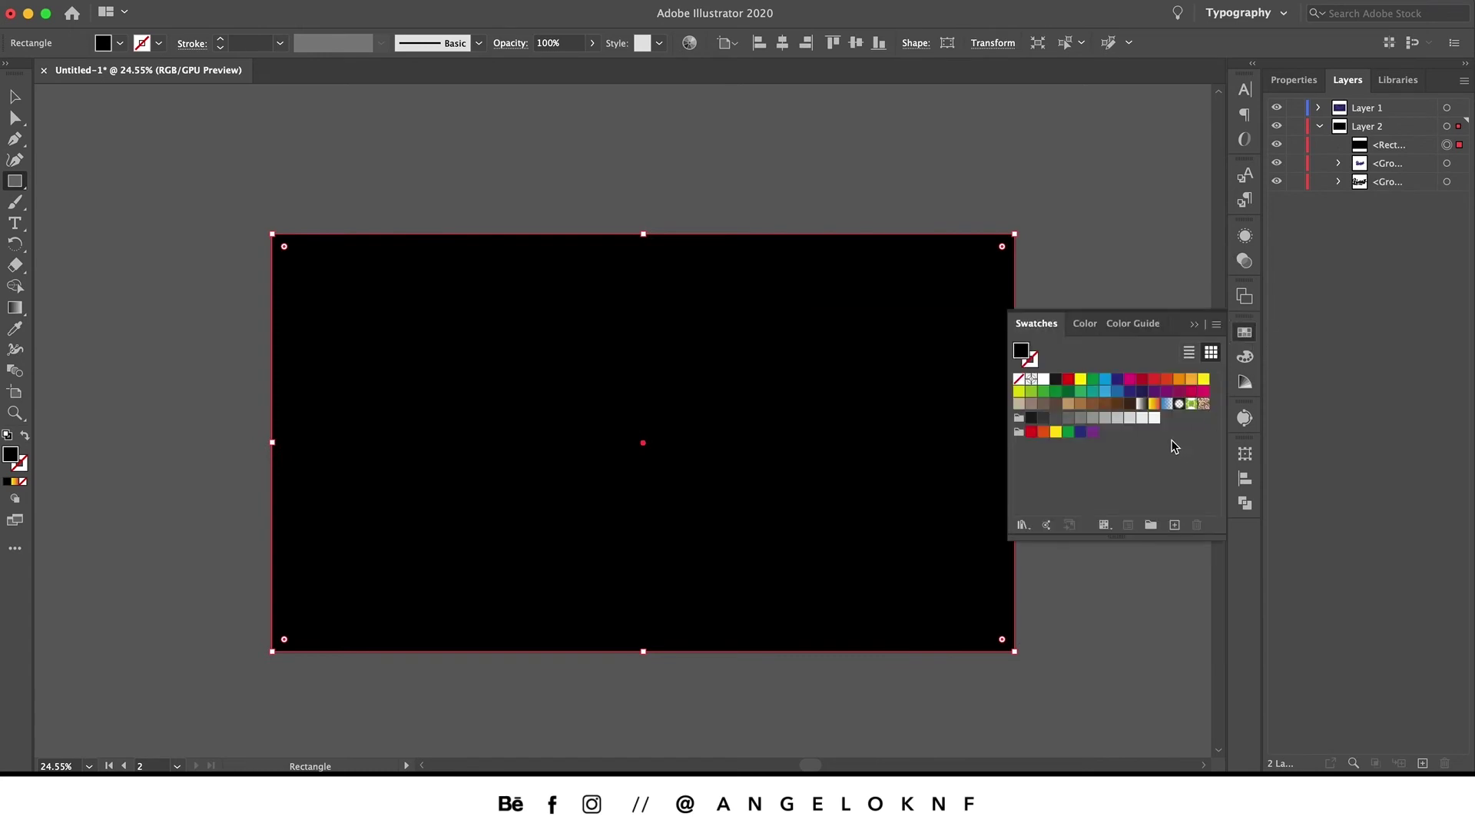
left_click(1143, 392)
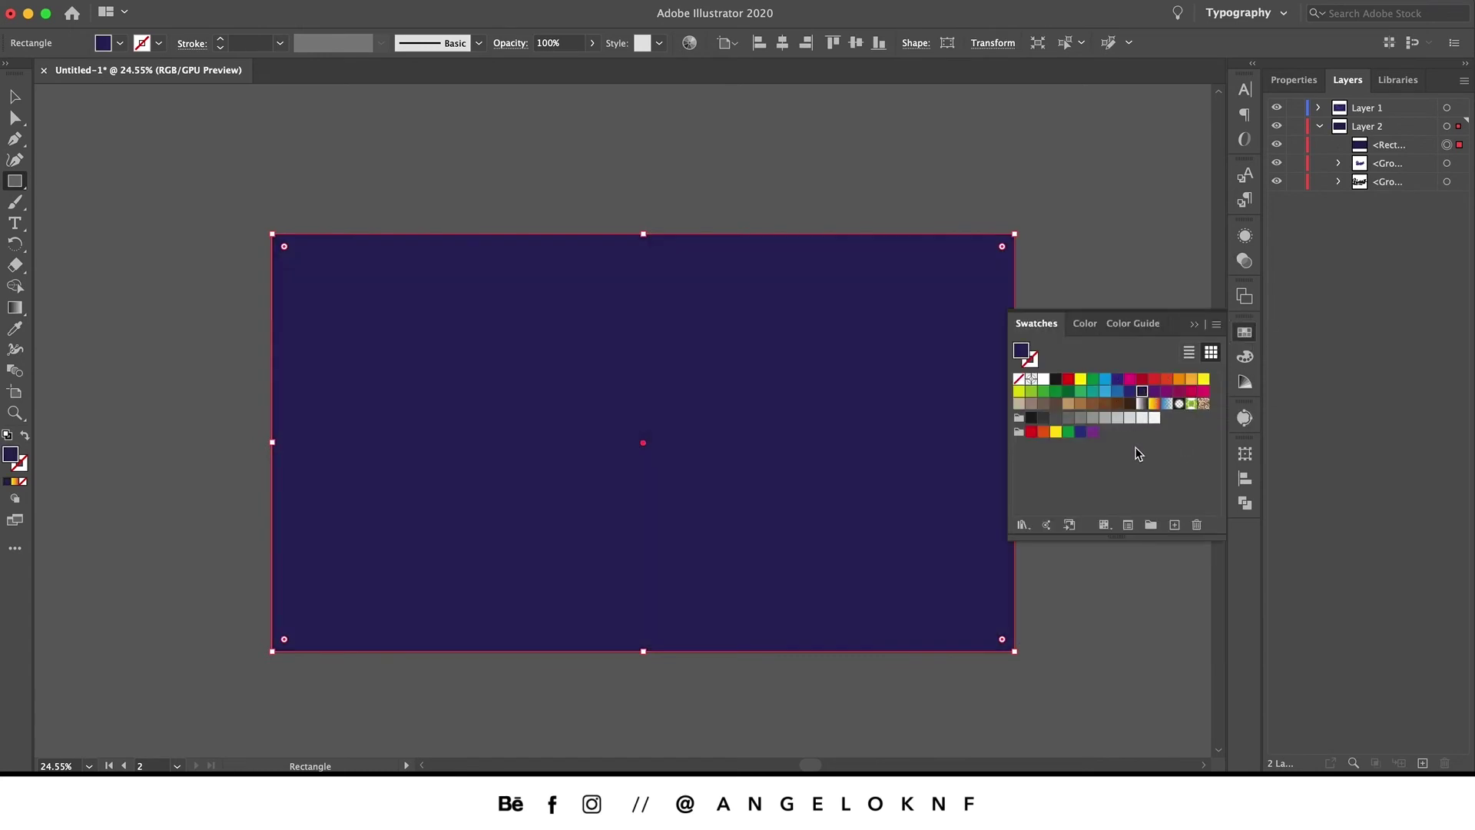
left_click(1245, 333)
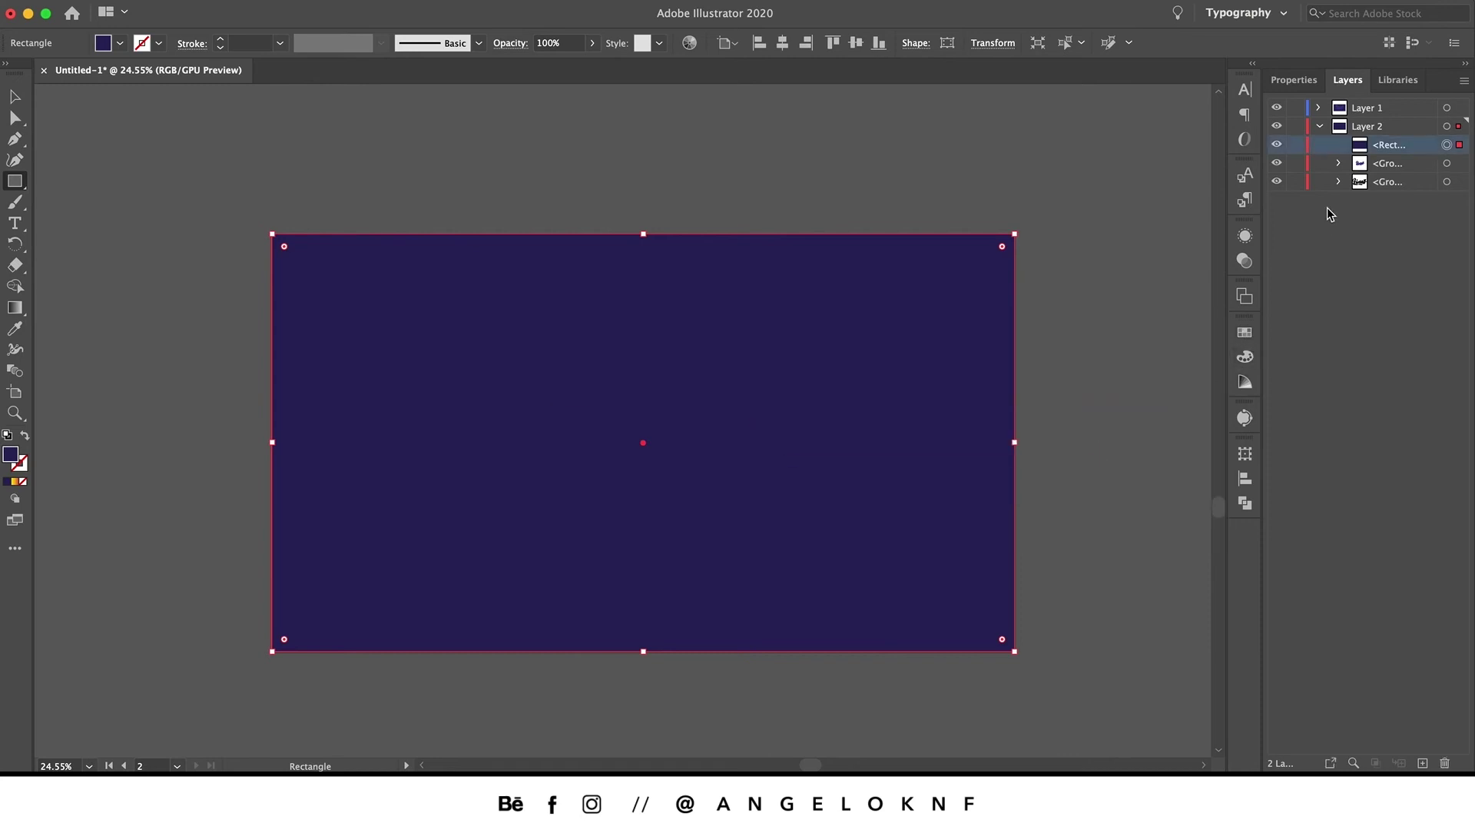
left_click_drag(1388, 152, 1387, 192)
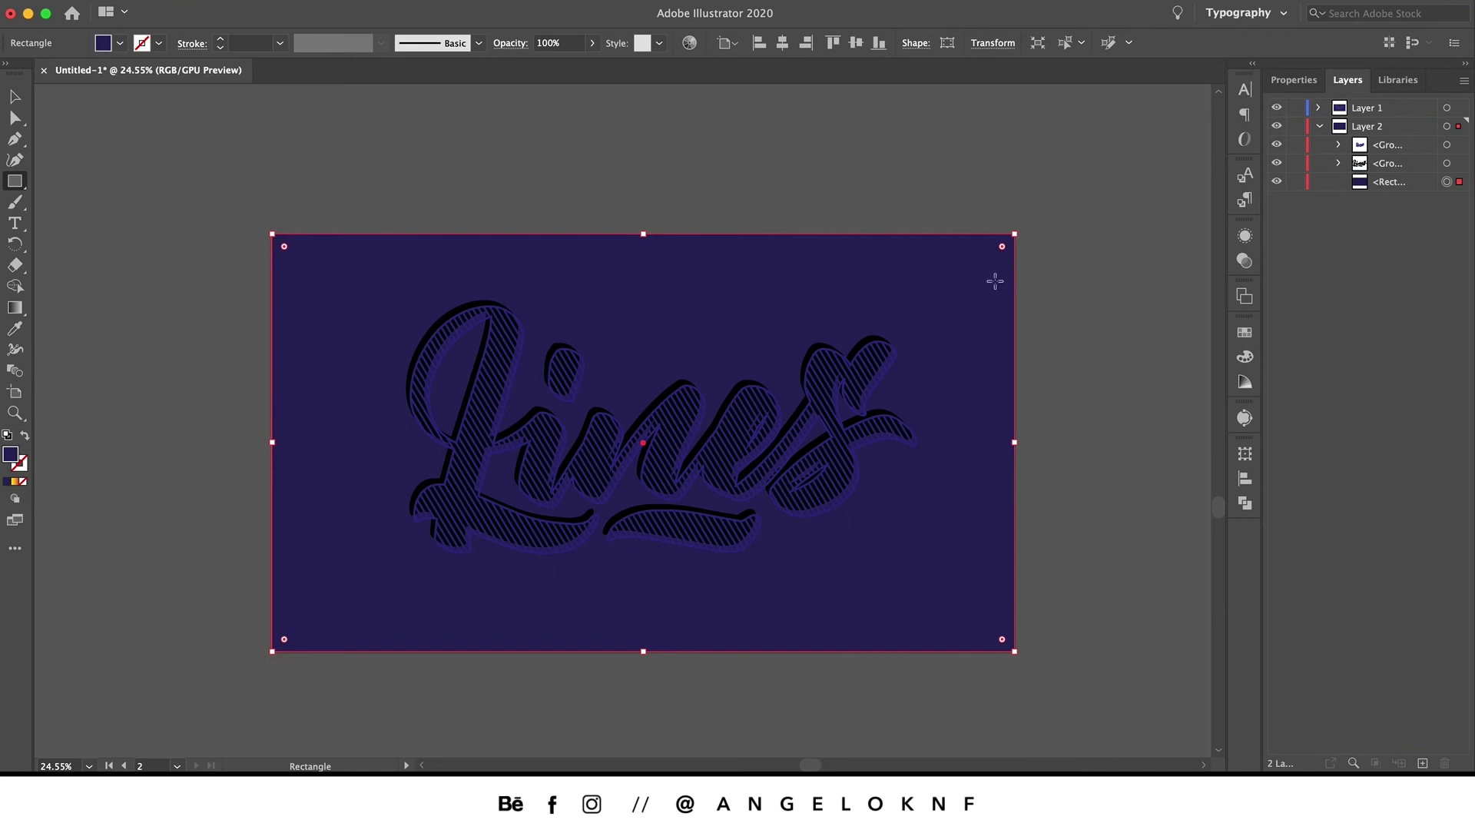
- Fill the black Lines lettering group with white
left_click(1459, 164)
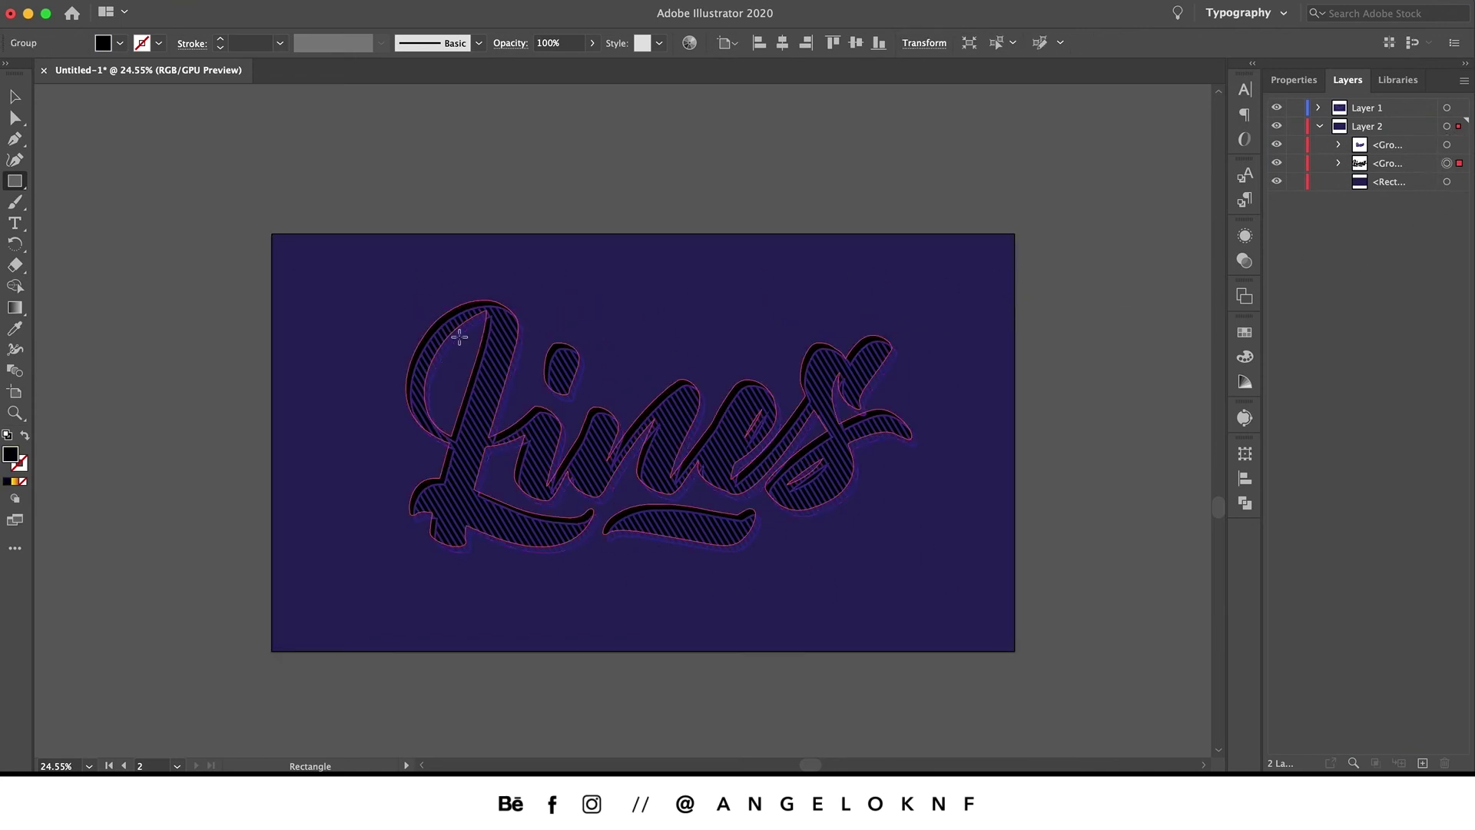
left_click(1247, 350)
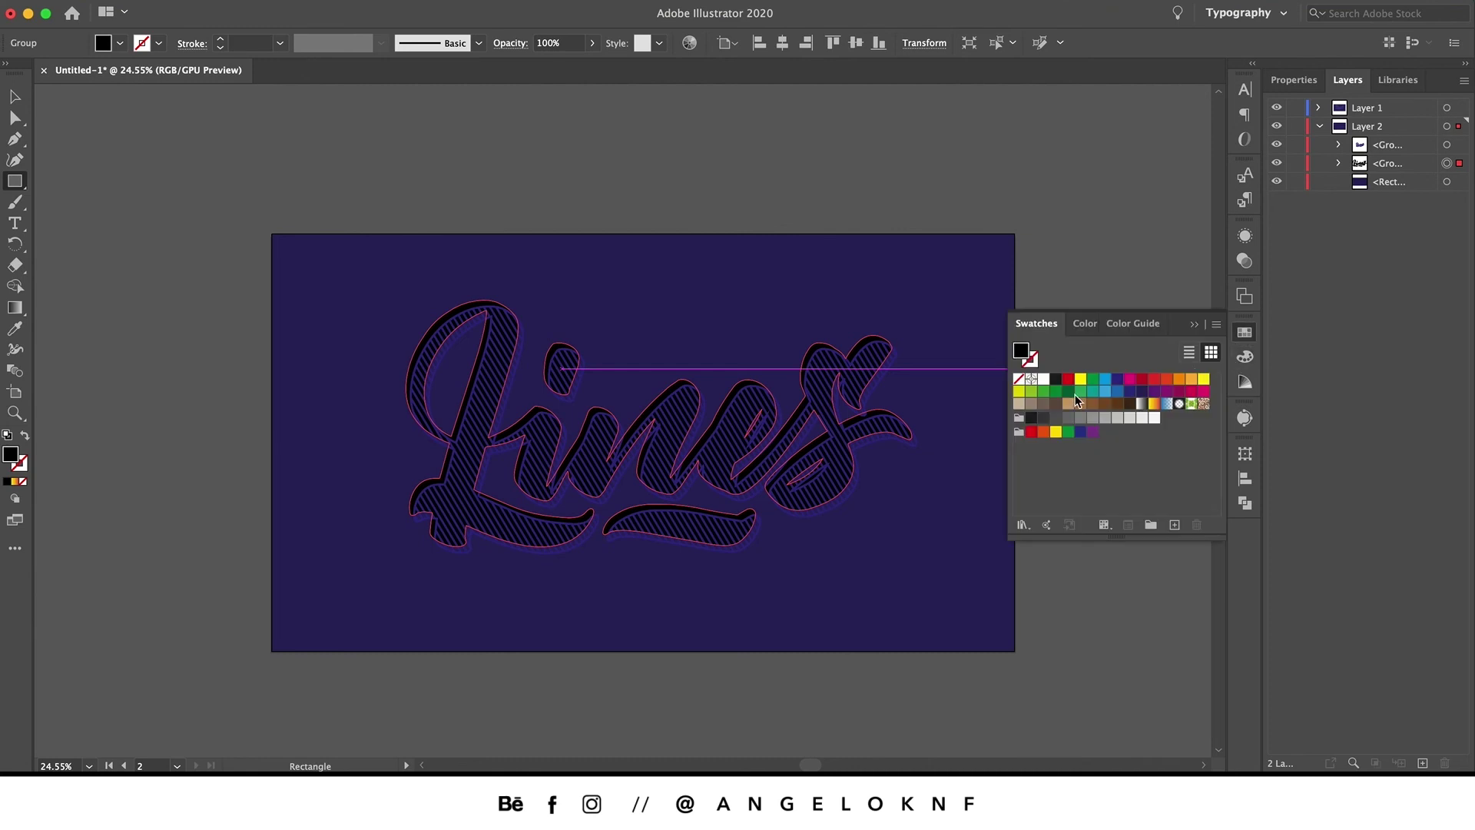
left_click(1155, 417)
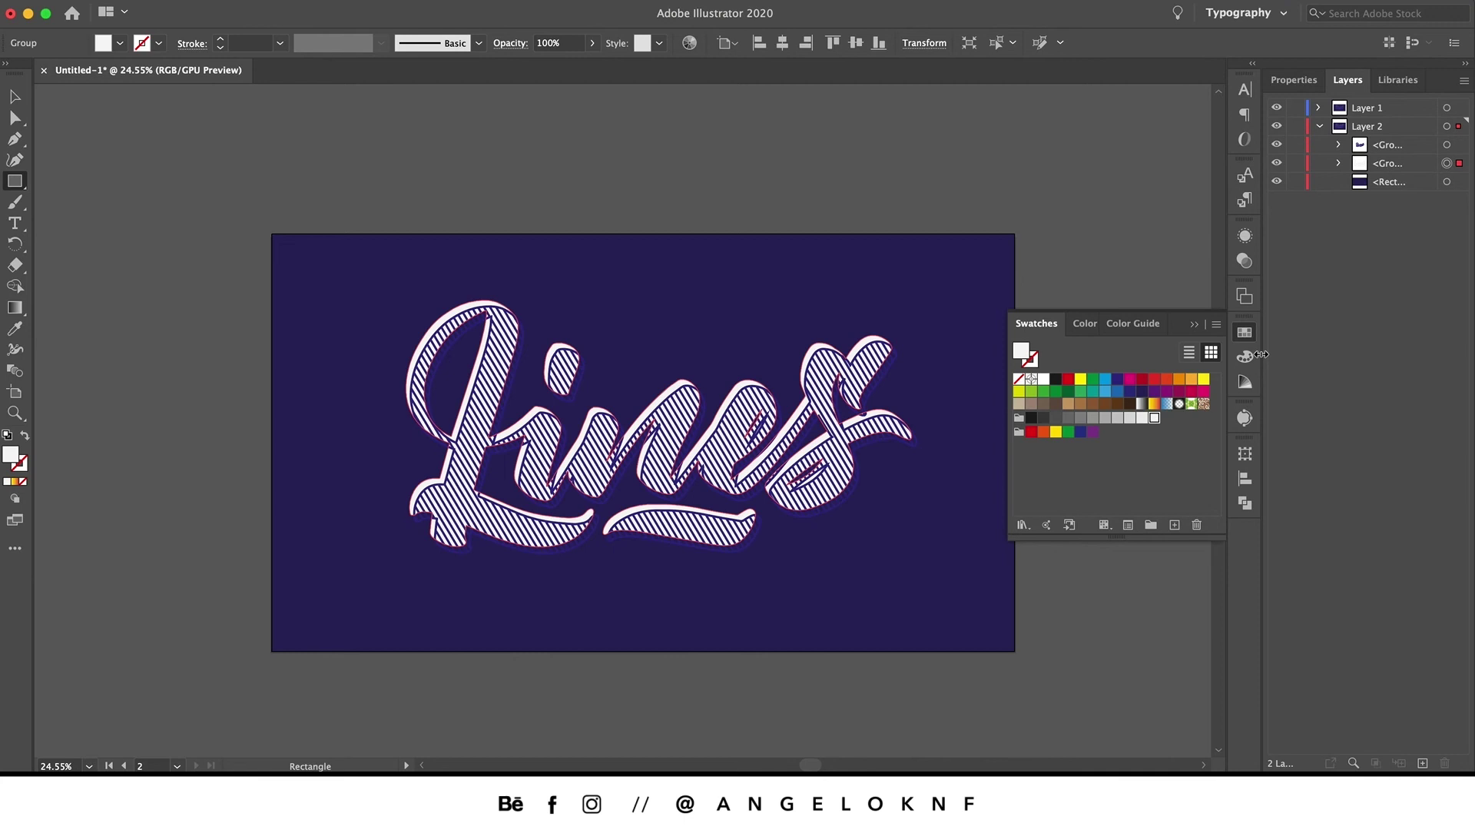
- Lower the white lettering's opacity to 80% and zoom in on the artwork
left_click(1245, 262)
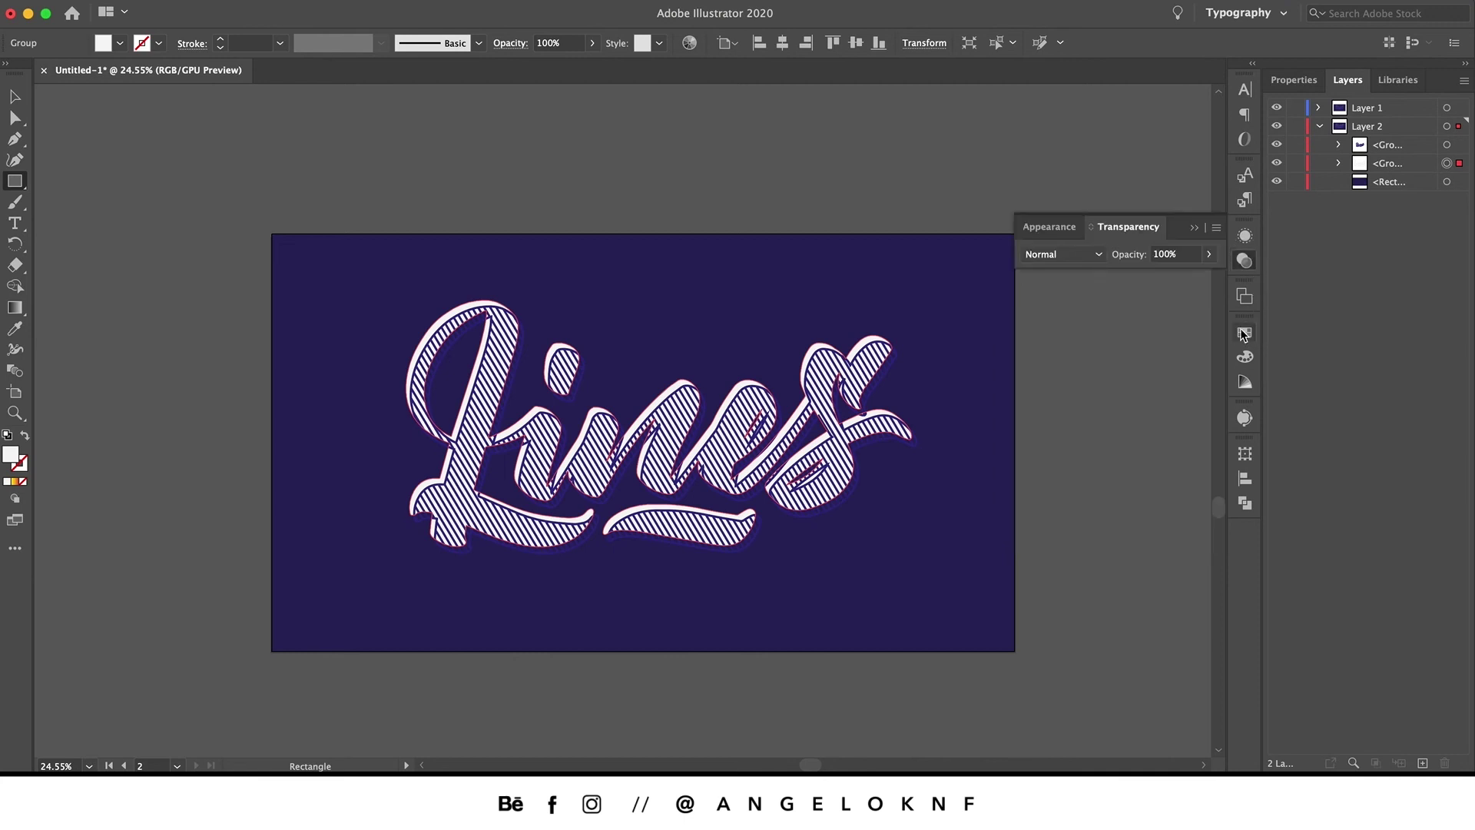
left_click(1209, 254)
left_click_drag(1205, 277, 1192, 283)
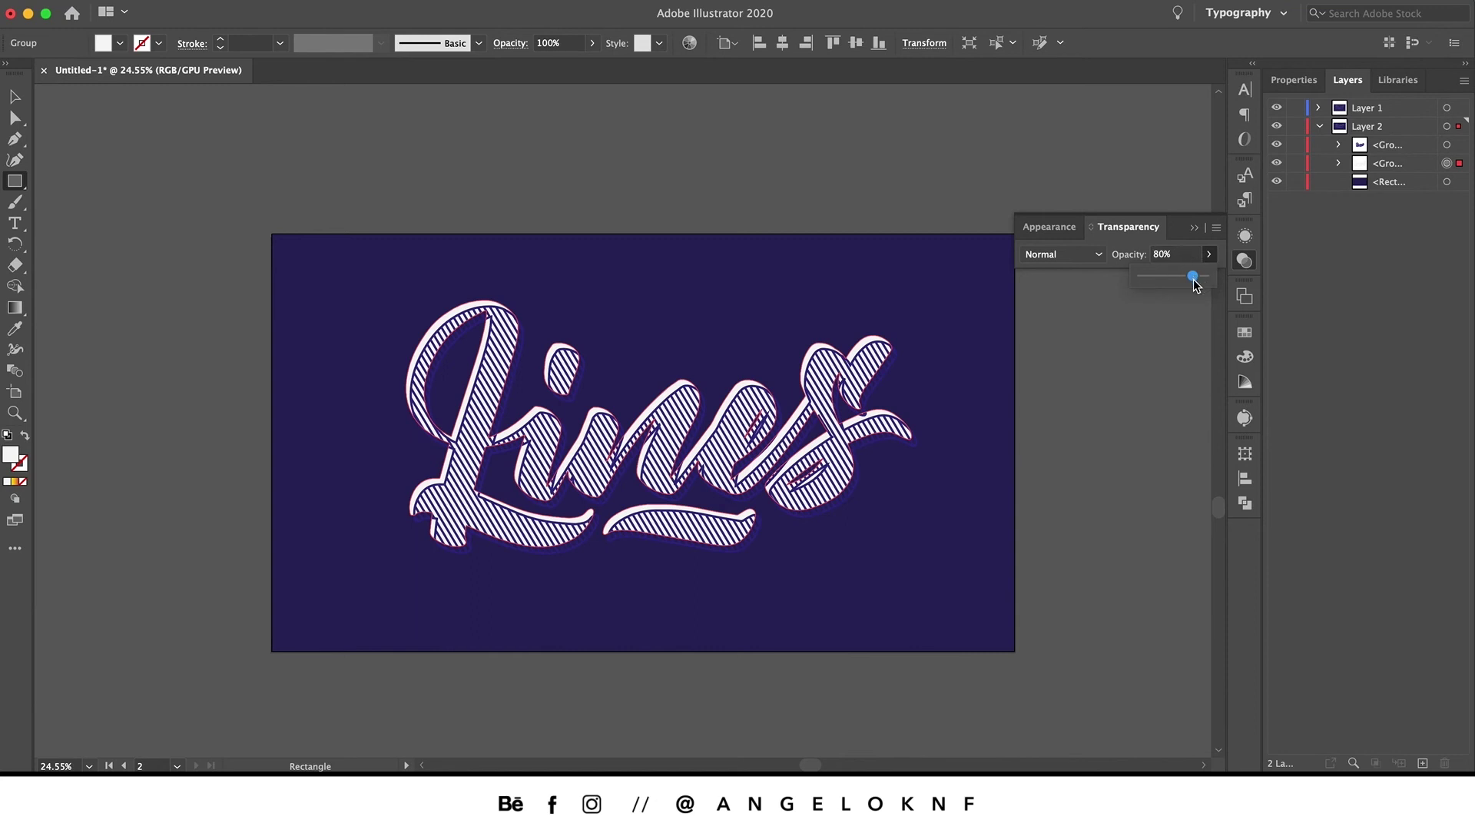
left_click(1246, 261)
key("super+shift+a")
key("z")
key("super+equal")
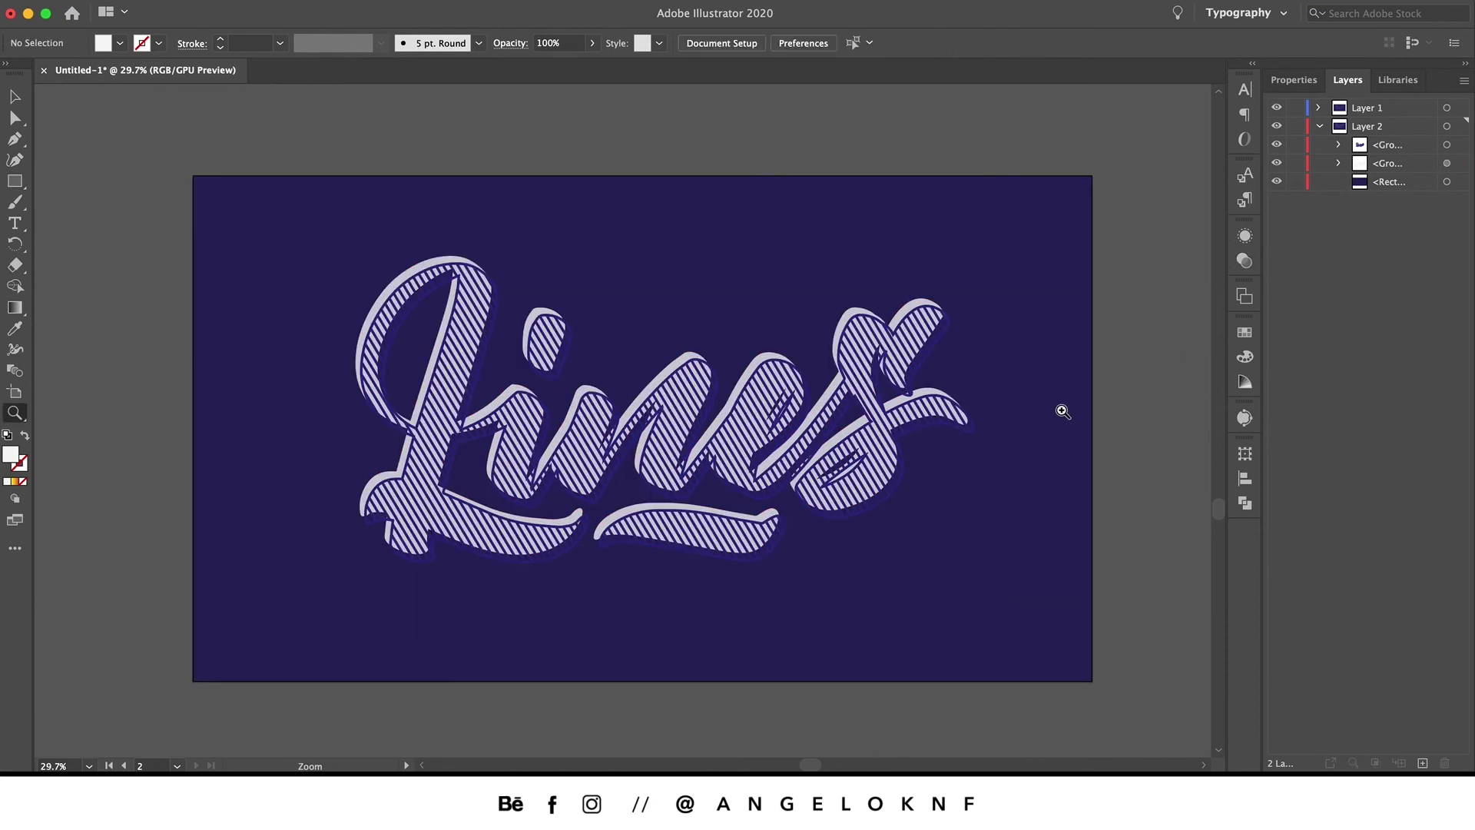